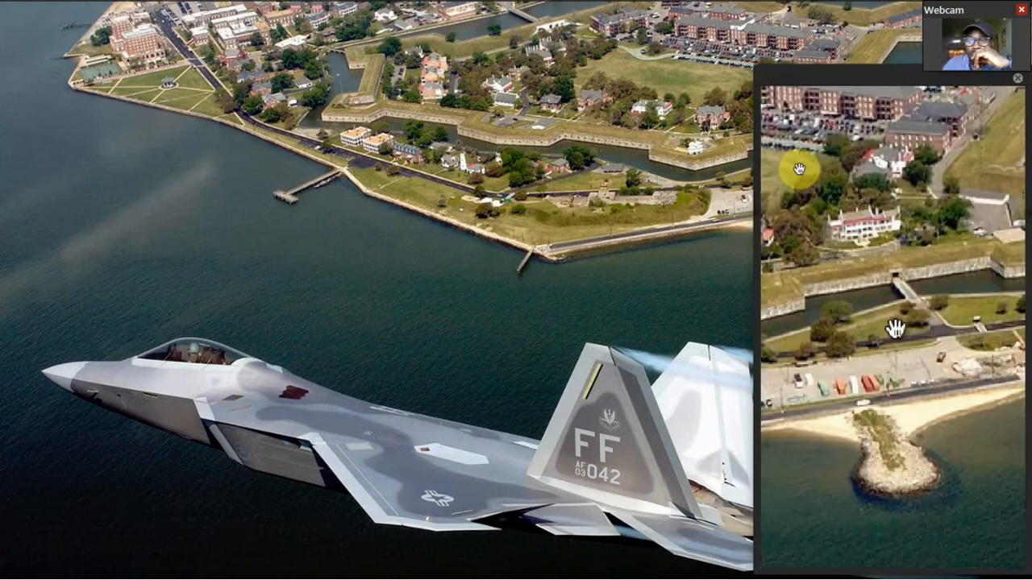
Put away the After Effects intro composition and switch to Photoshop with facelift.psd.
mouse_move(309, 10)
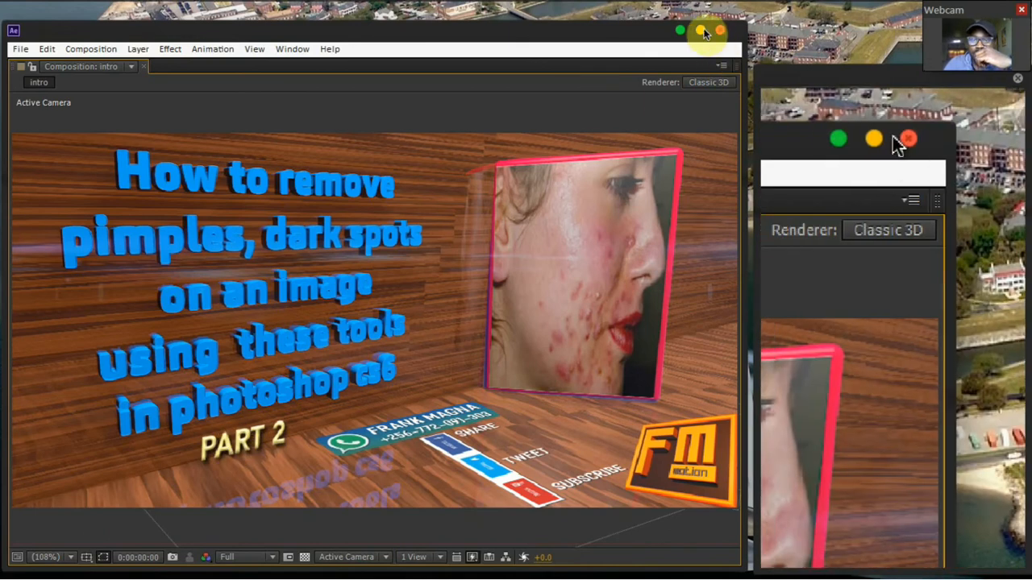
left_click(680, 34)
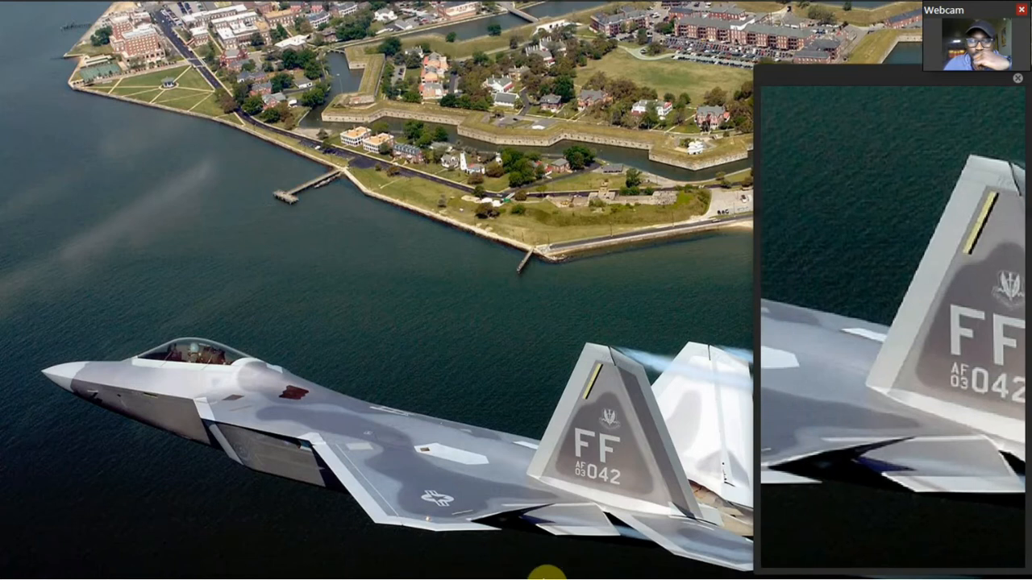
left_click(546, 558)
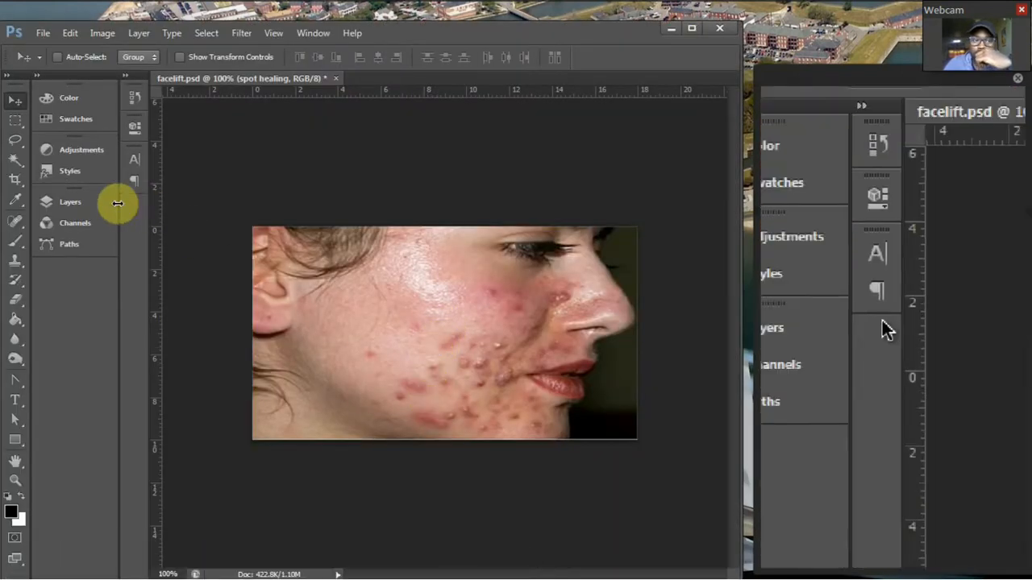
Show the spot healing layer and hide the pimples layer.
left_click(104, 210)
left_click(132, 285)
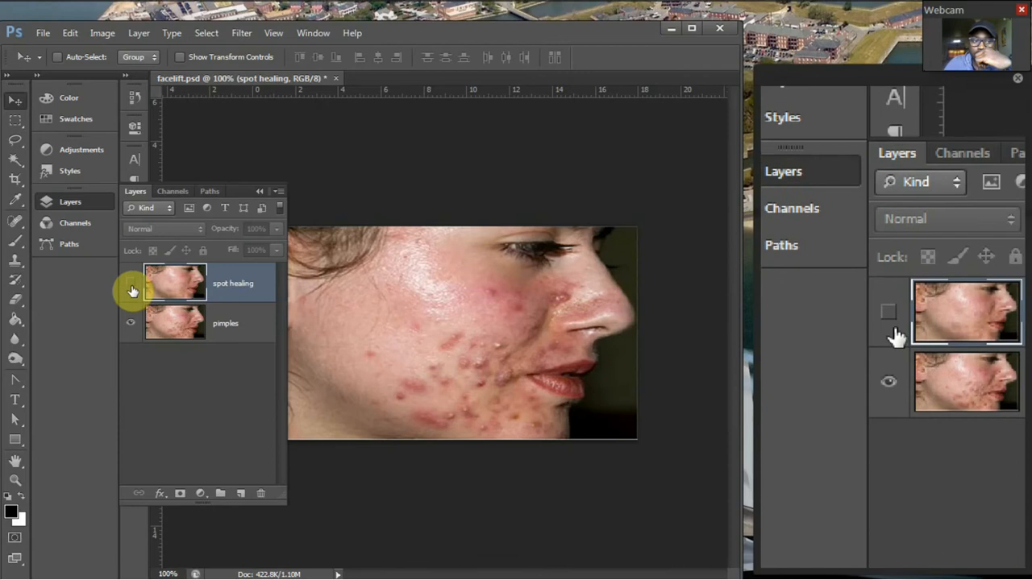
left_click(130, 324)
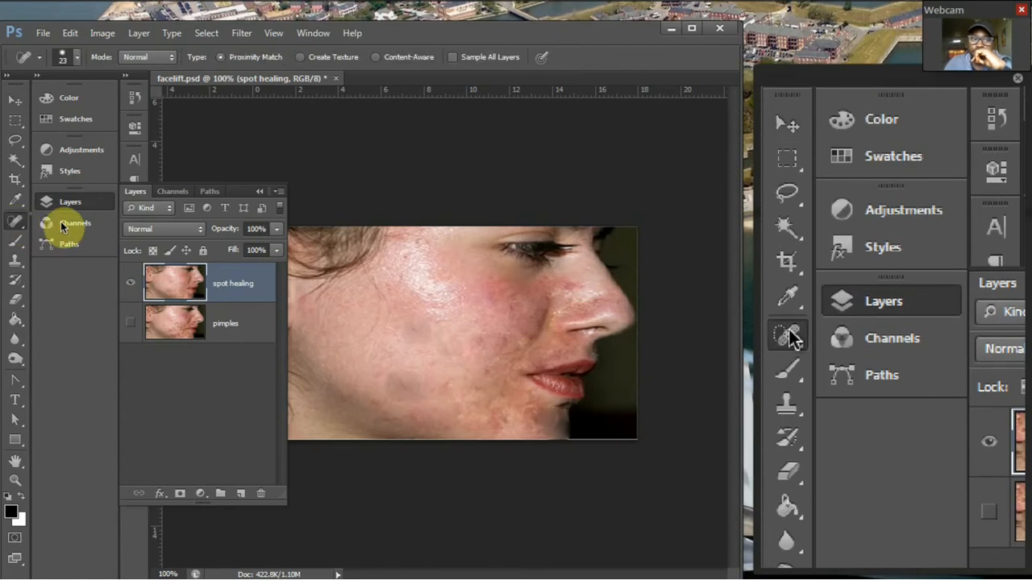
Activate the Spot Healing Brush with its type set to Content-Aware, and collapse the layer list to clear the image.
right_click(16, 221)
left_click(70, 223)
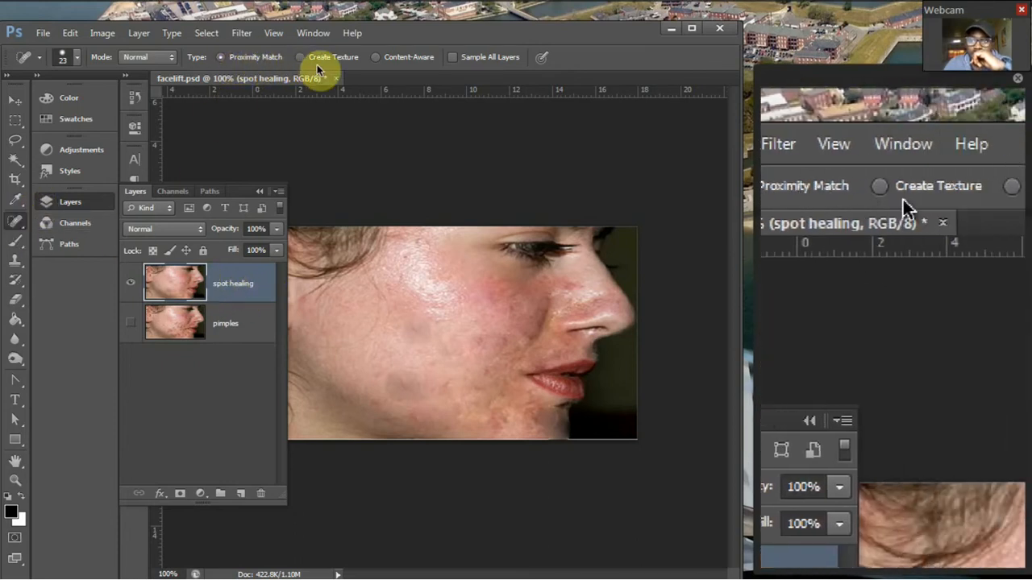
left_click(377, 57)
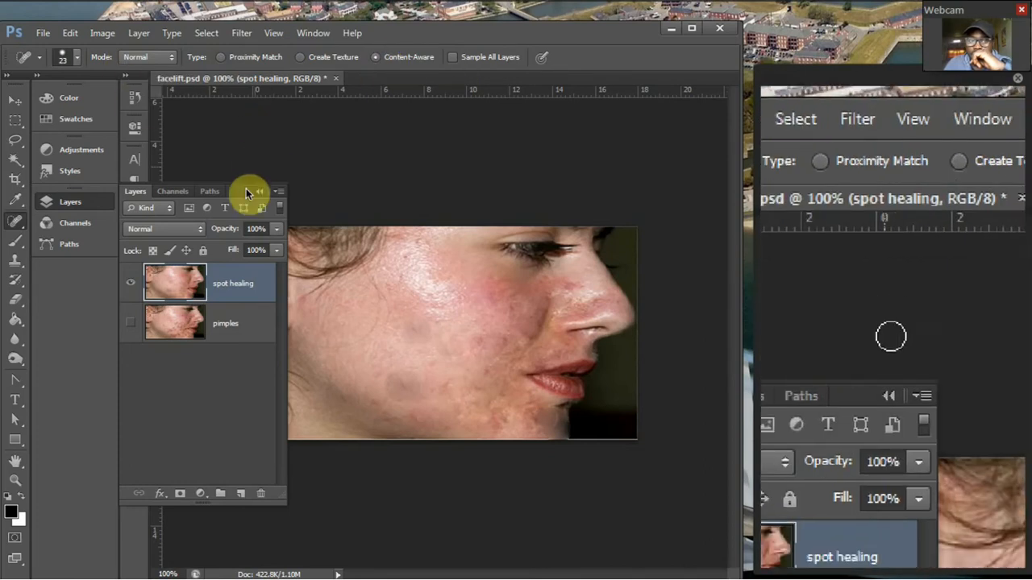
left_click(258, 191)
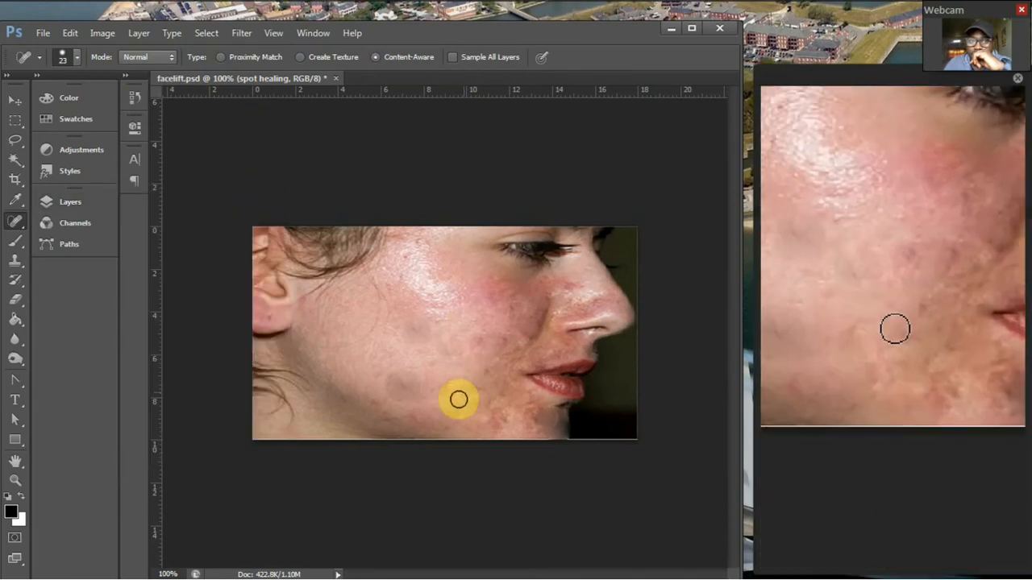
Heal the remaining dark spots and blemishes on the cheek, beside the nose and around the mouth and chin with the 23 px brush.
left_click(390, 390)
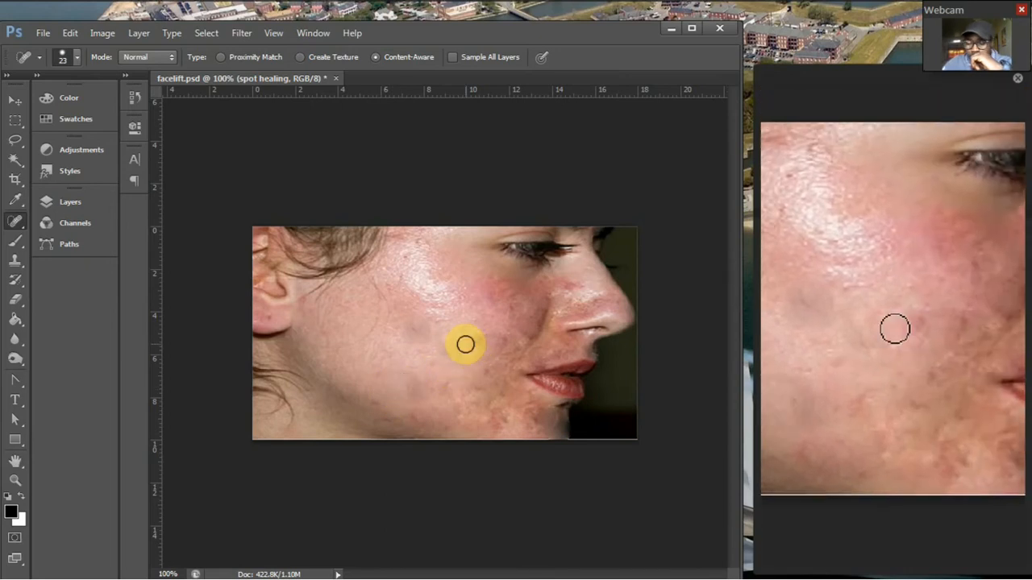
key("ctrl+plus")
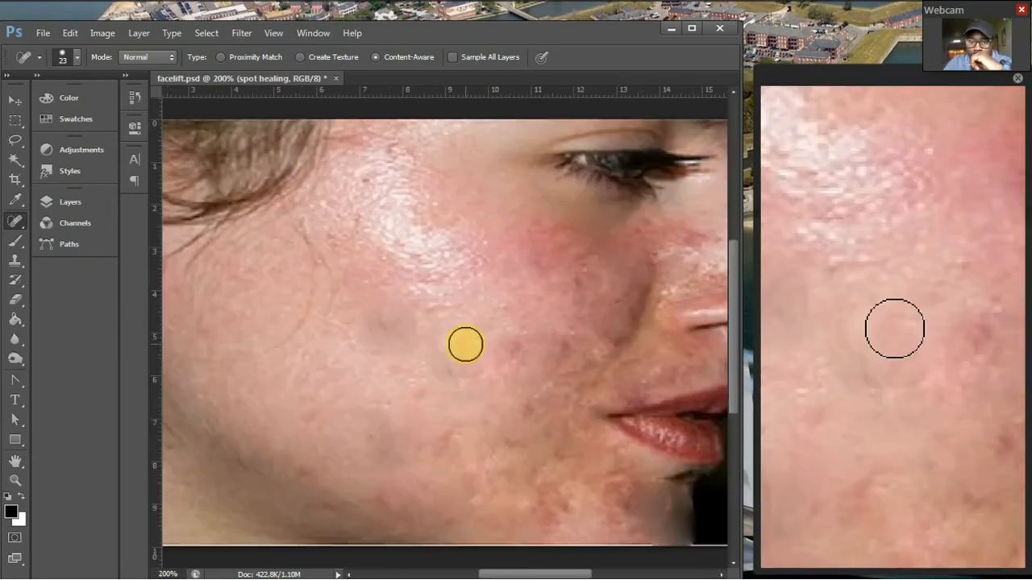
left_click(573, 295)
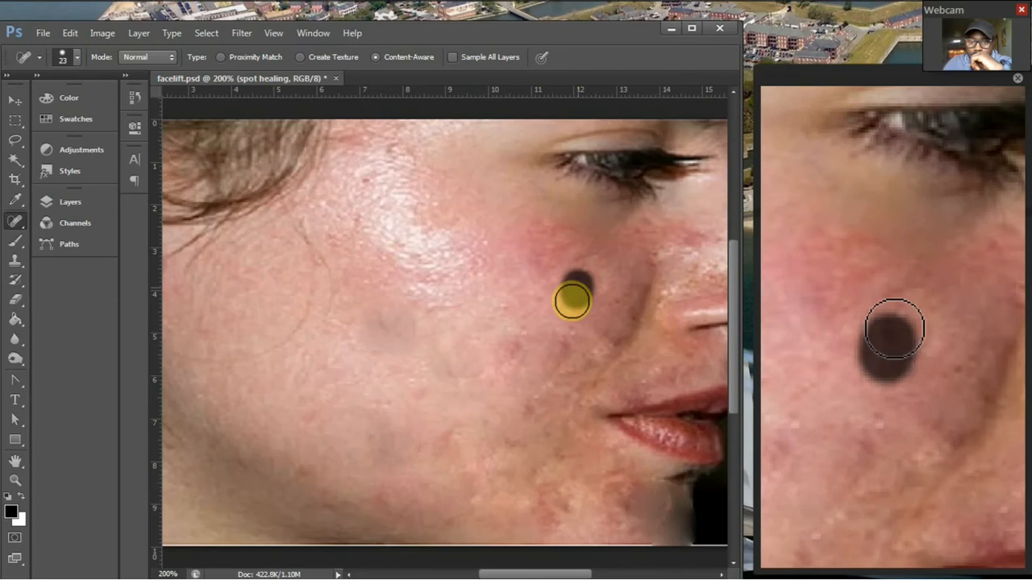
left_click(528, 407)
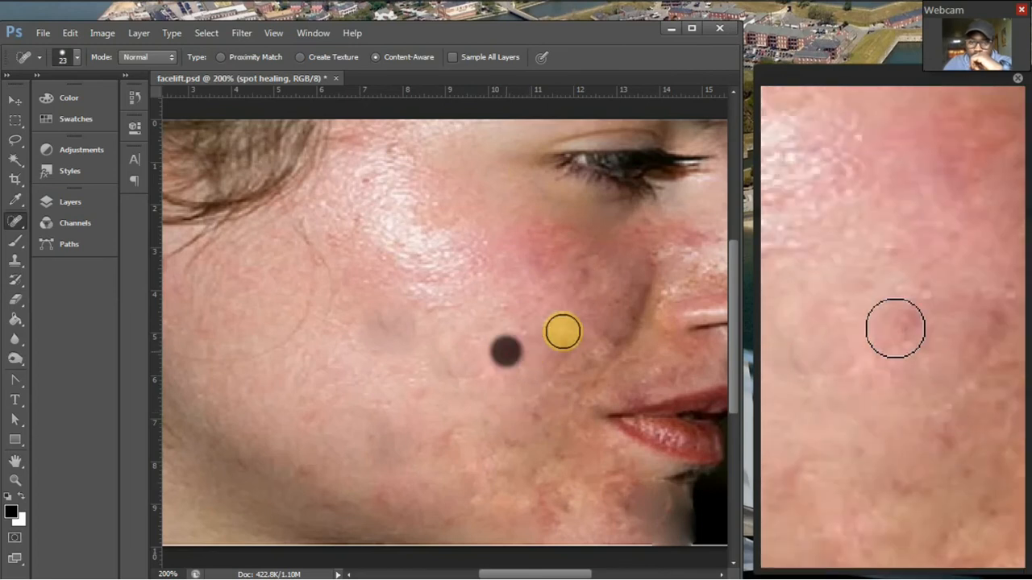
left_click(582, 274)
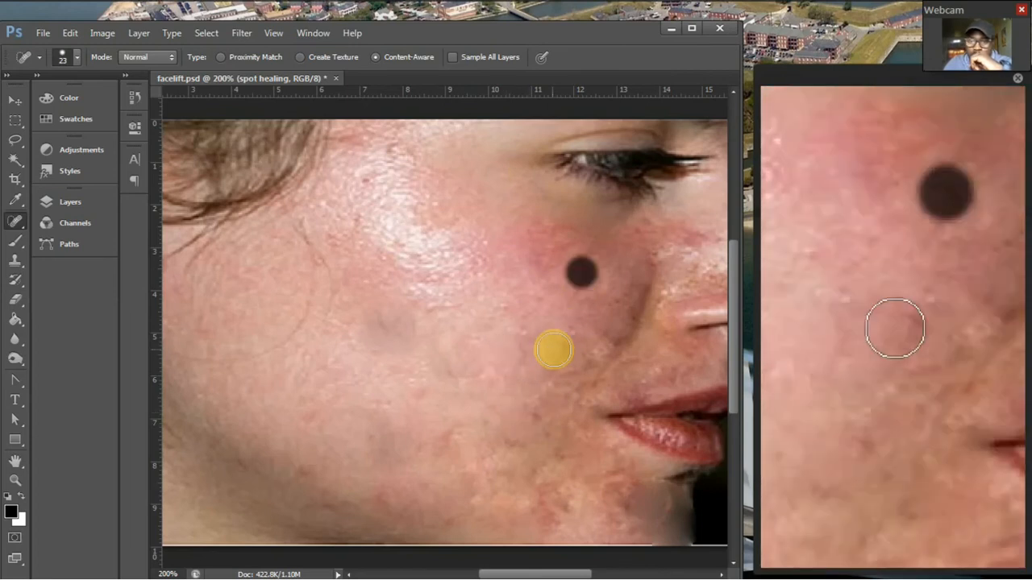
left_click(560, 341)
left_click(556, 457)
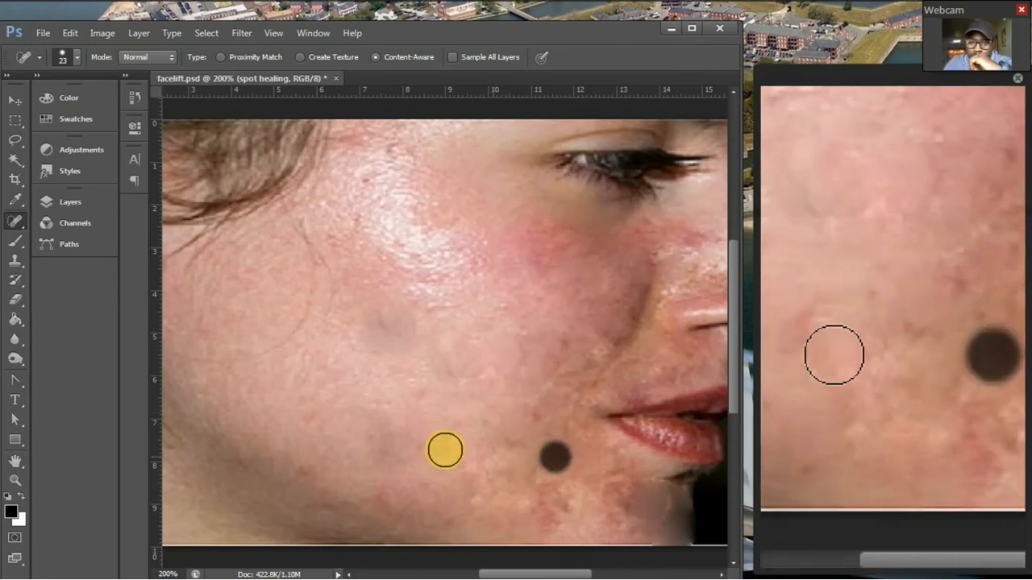
left_click(439, 436)
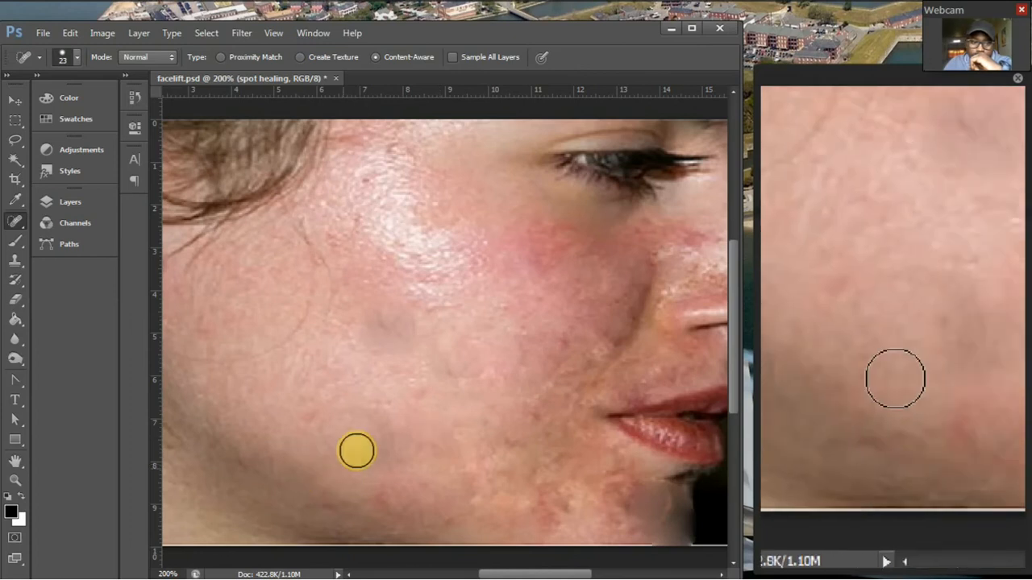
left_click(585, 242)
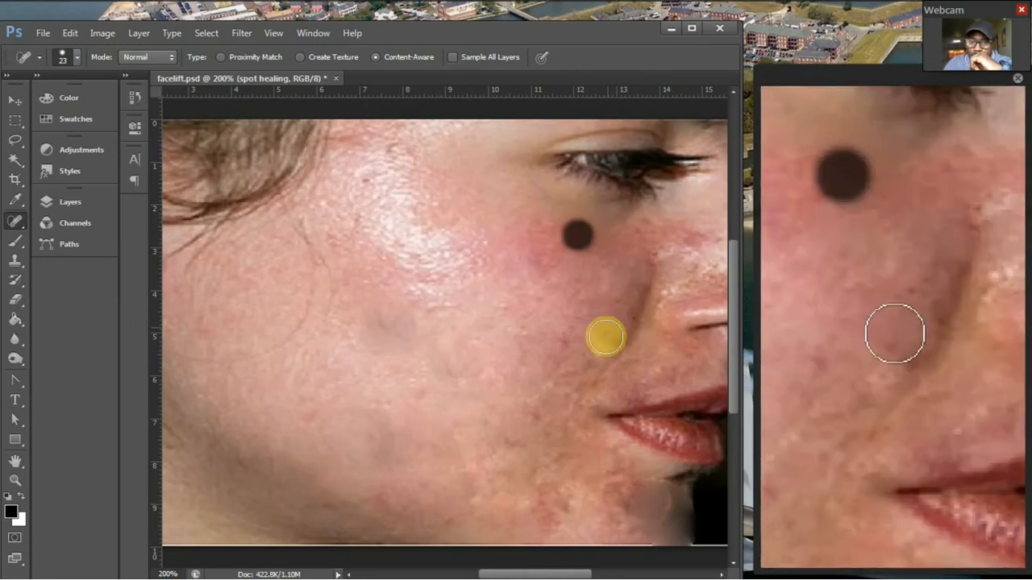
left_click(606, 341)
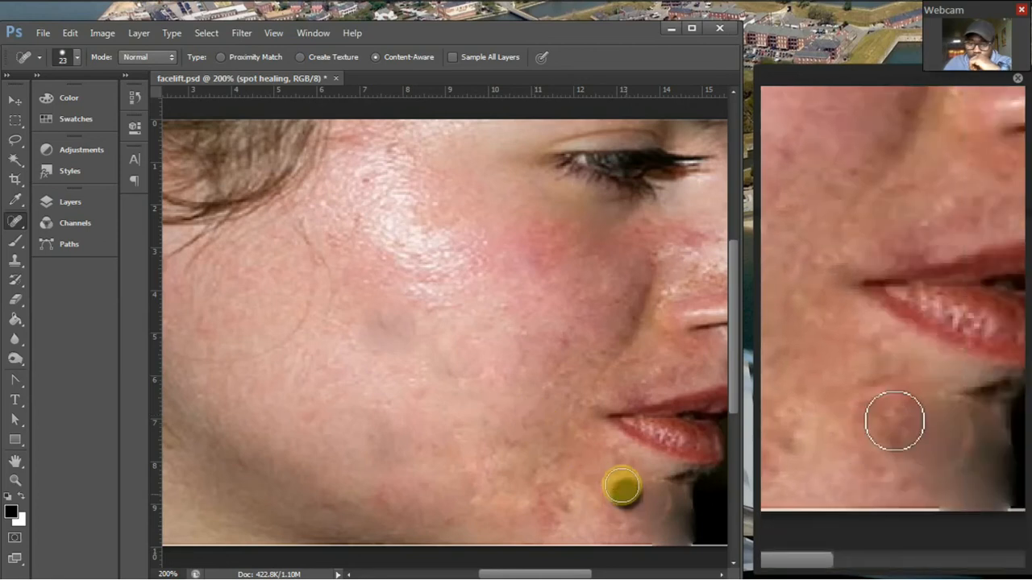
left_click(562, 513)
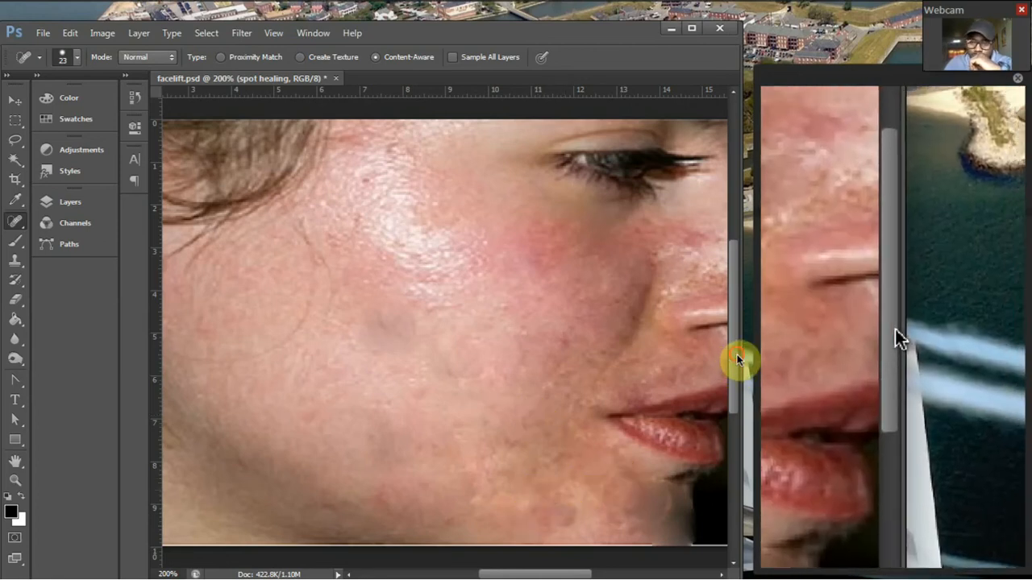
left_click_drag(733, 364, 732, 398)
left_click(562, 436)
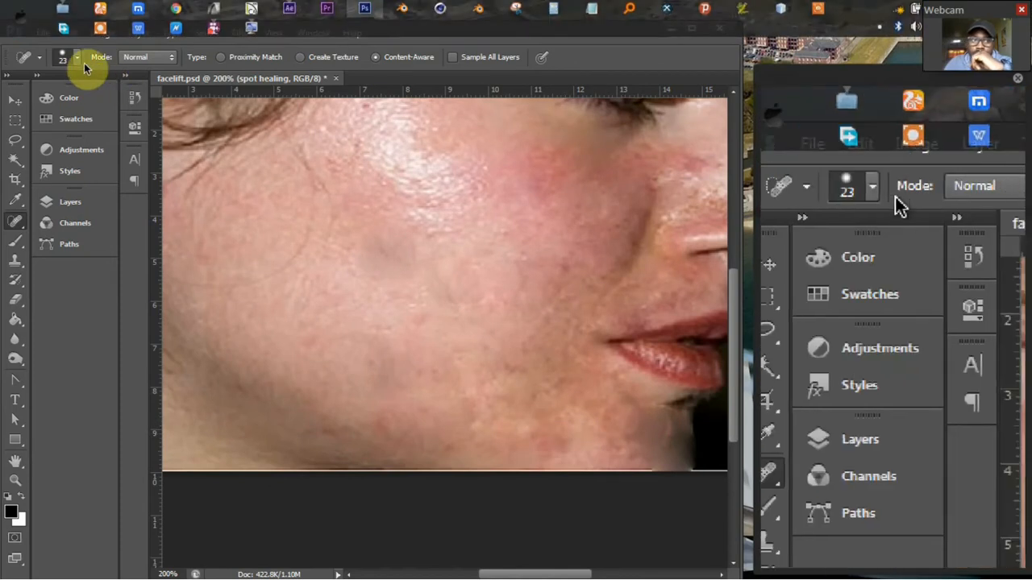
Reduce the Spot Healing Brush size to 10 px and heal the small dark spots on the chin below the lips.
left_click(78, 58)
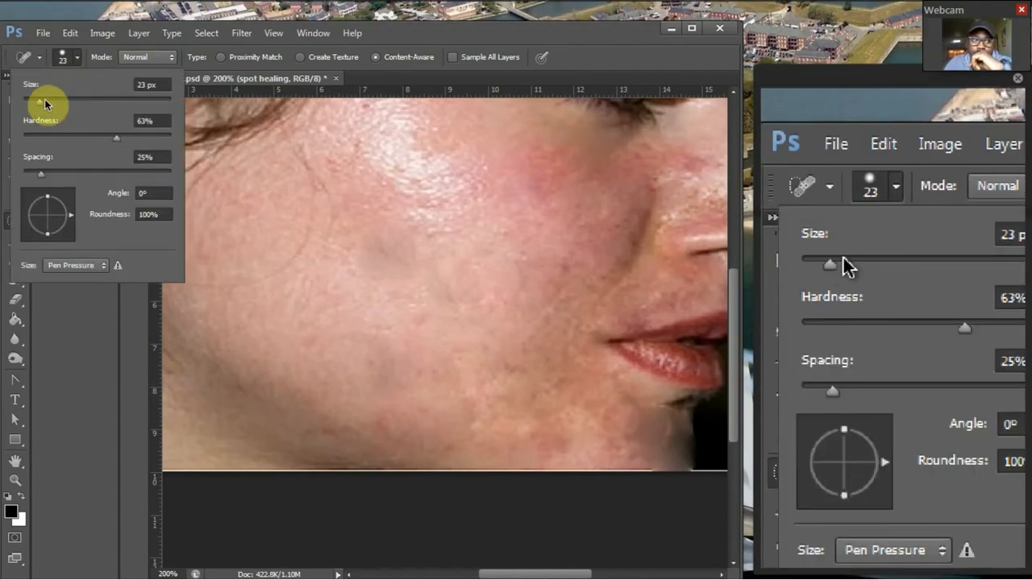
left_click_drag(40, 102, 32, 105)
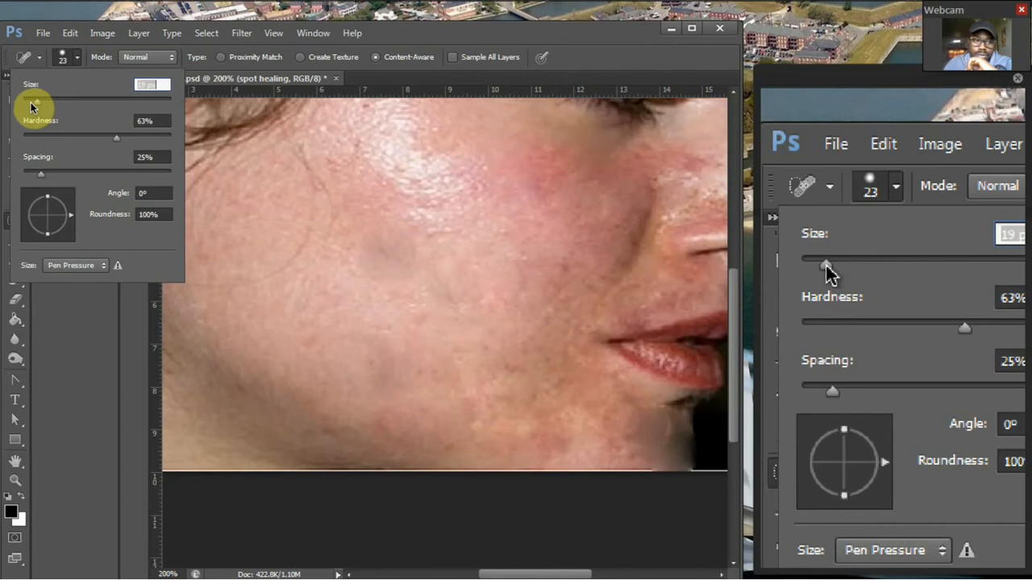
left_click(661, 446)
mouse_move(661, 446)
left_mouse_down()
mouse_move(640, 457)
mouse_move(666, 422)
left_mouse_up()
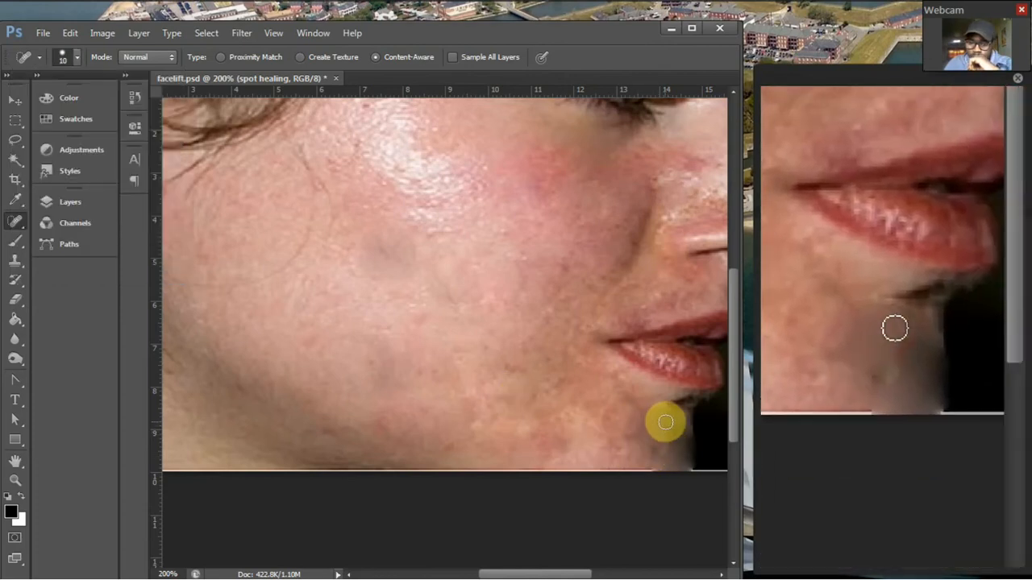
left_click(666, 435)
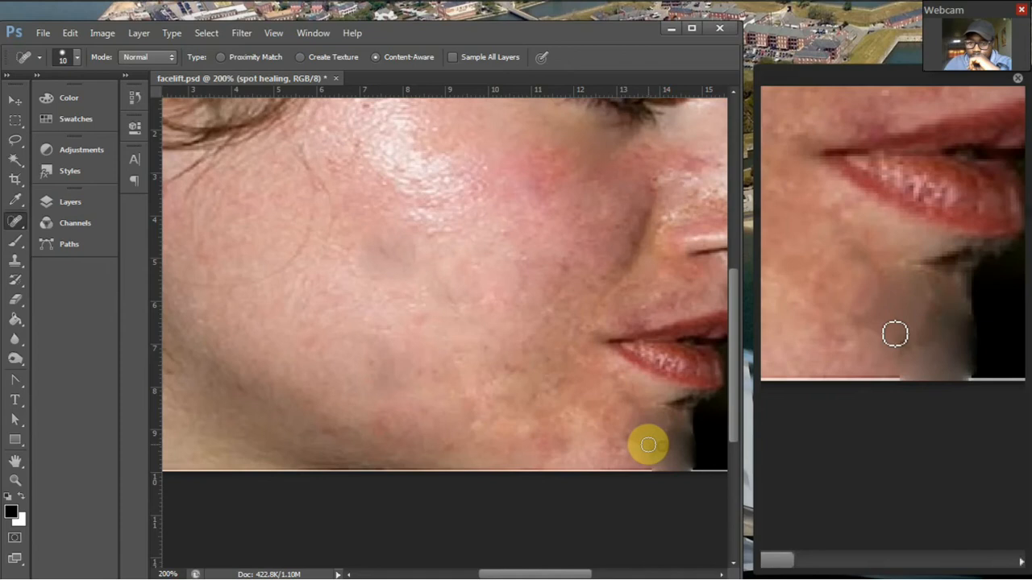
left_click(675, 412)
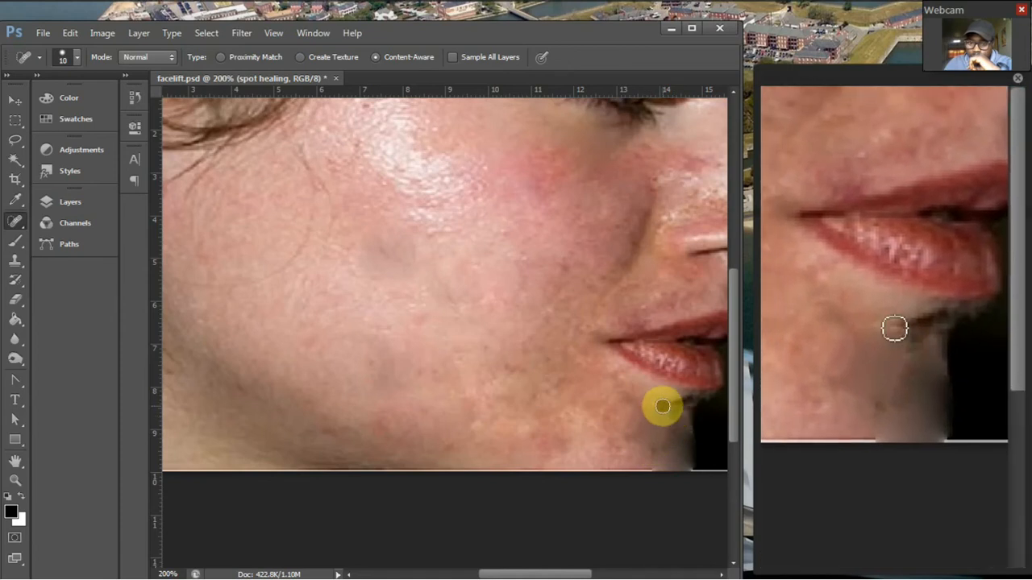
left_click_drag(661, 406, 672, 410)
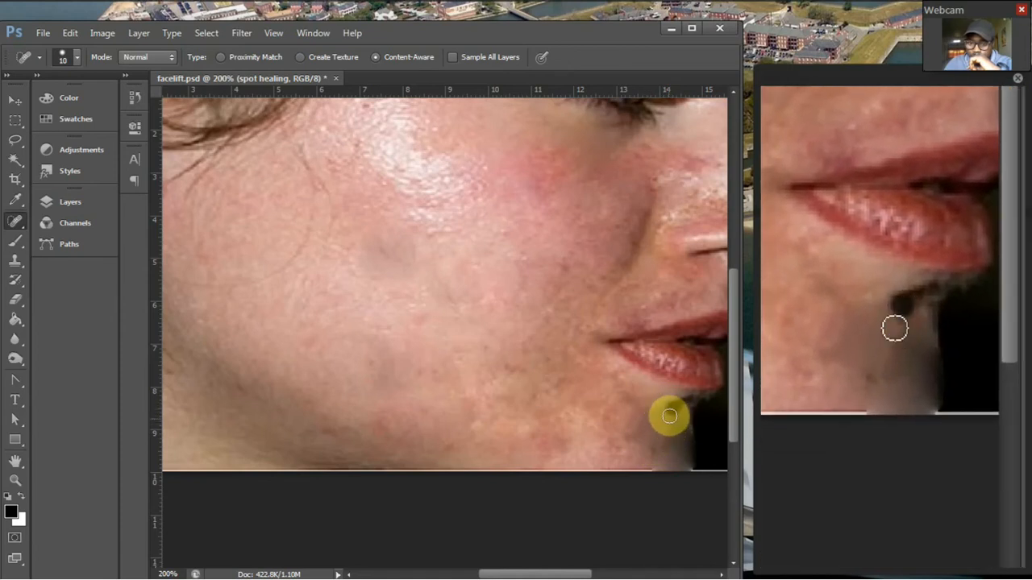
left_click(670, 418)
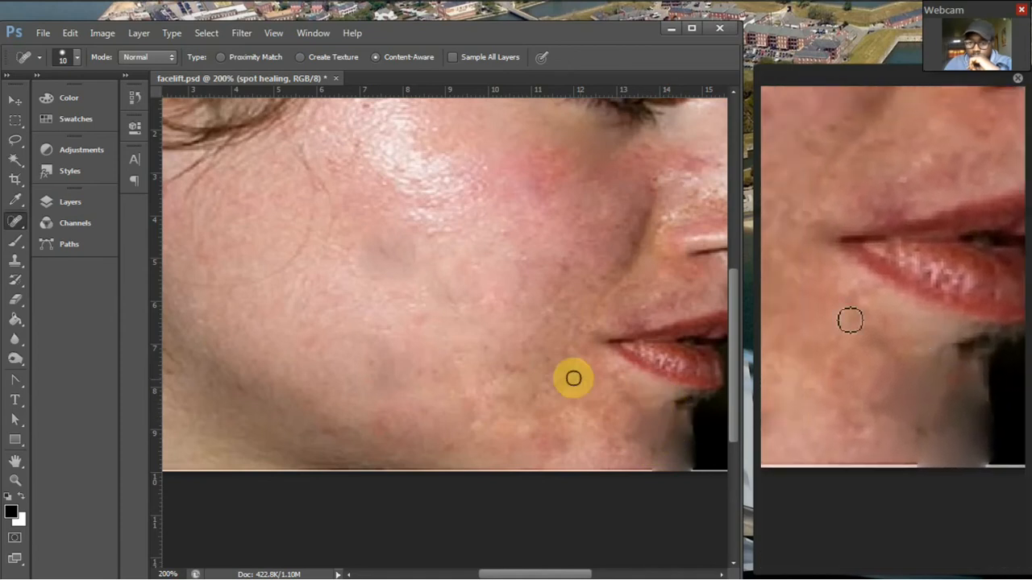
left_click(85, 204)
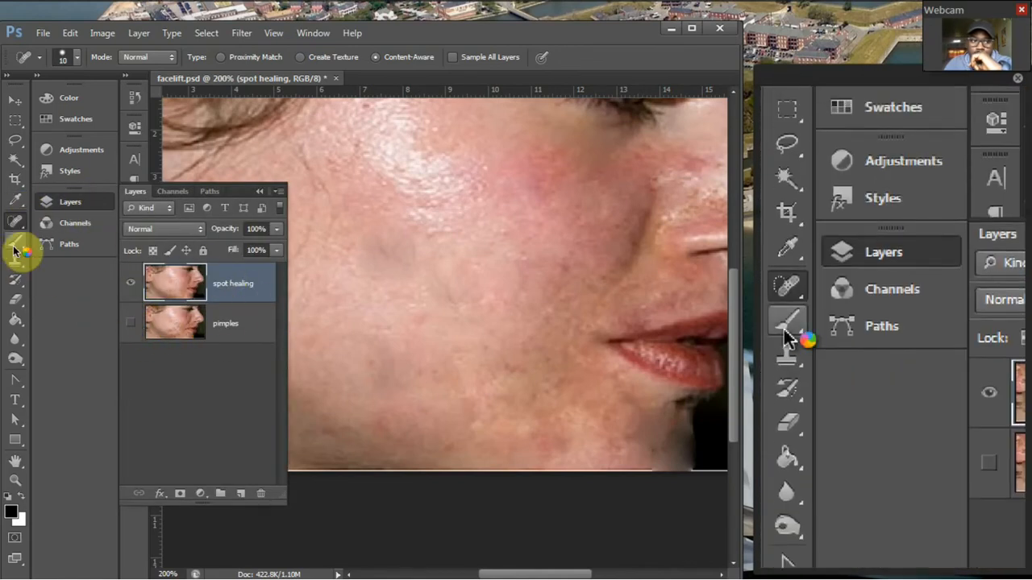
left_click(17, 304)
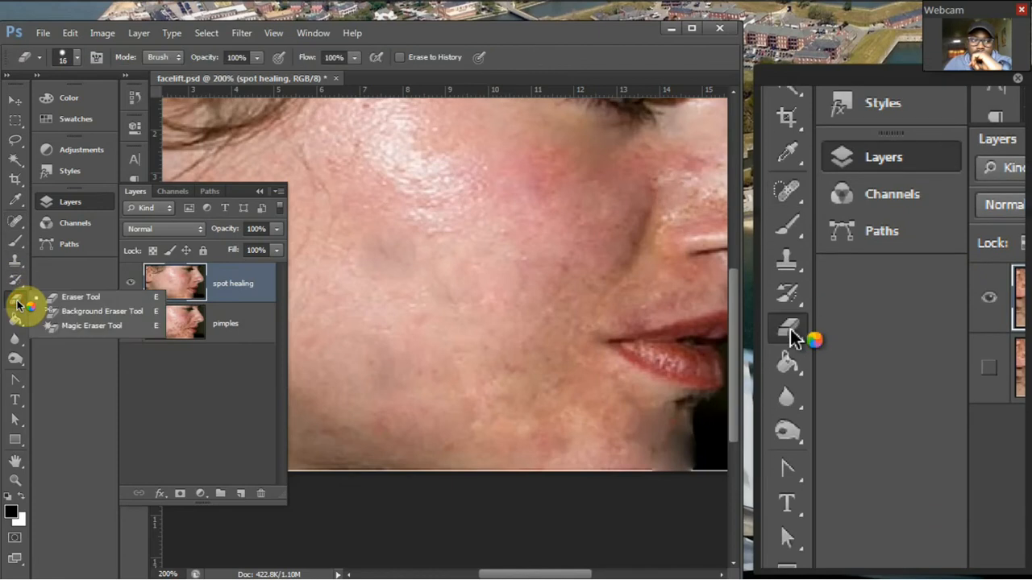
left_click(55, 302)
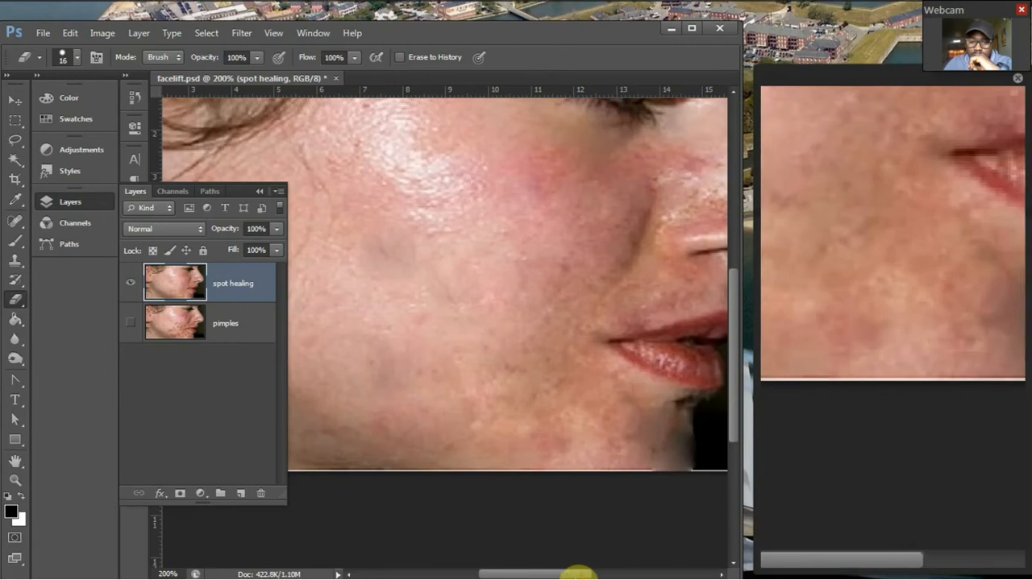
Select the dark background in front of the face profile with the Magic Wand at tolerance 32.
left_click_drag(591, 574, 645, 564)
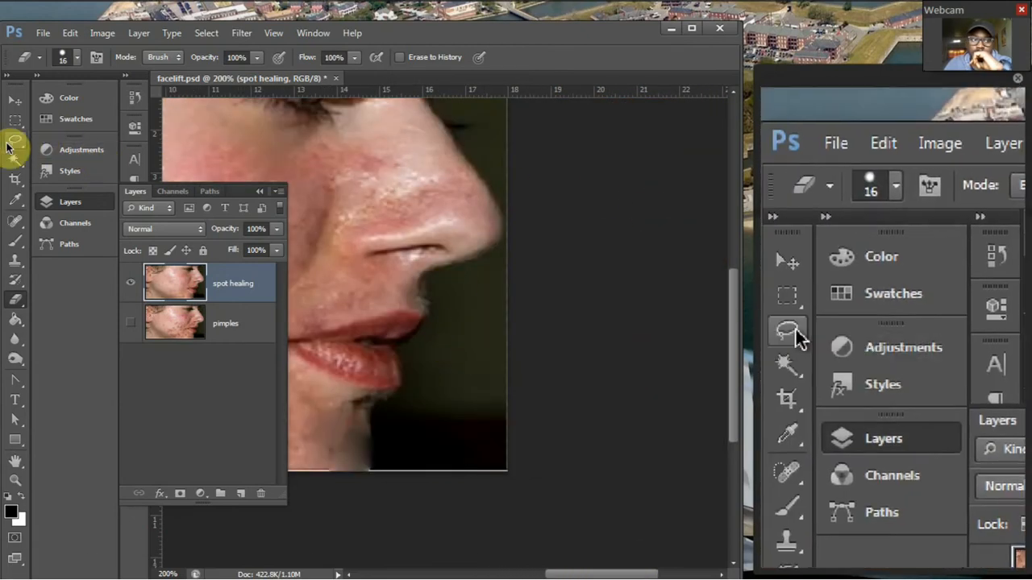
left_click(10, 163)
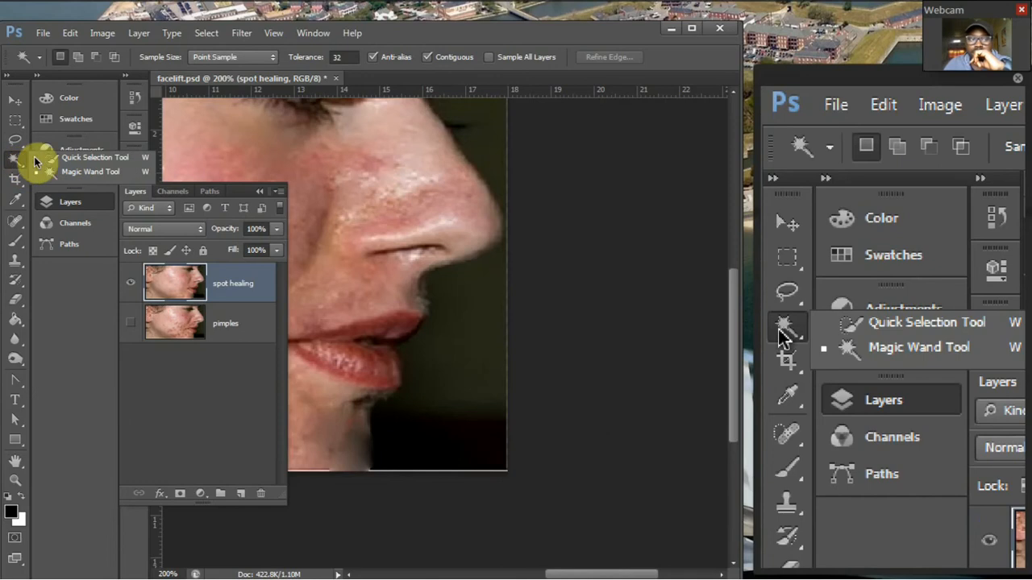
left_click(64, 173)
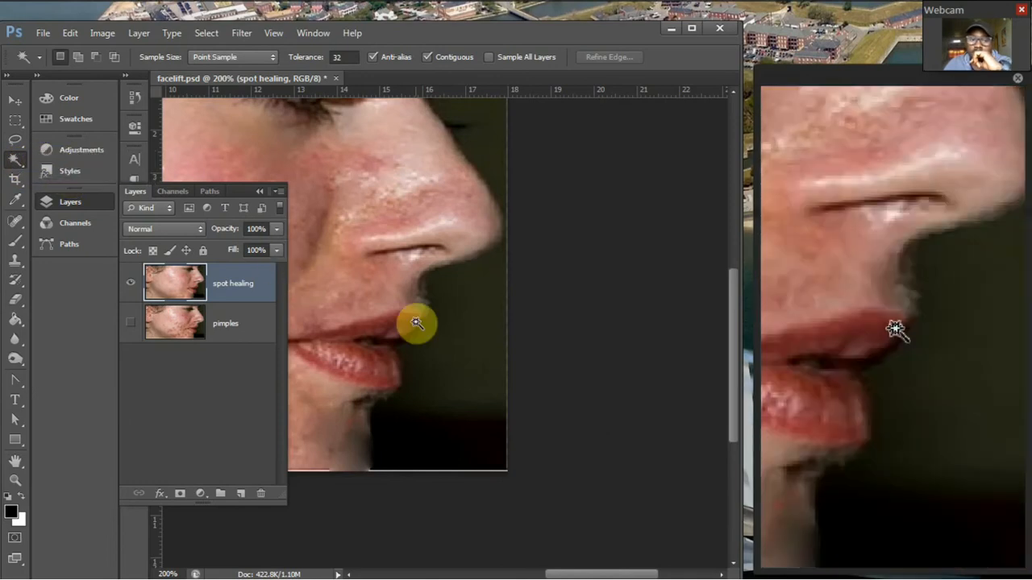
left_click(455, 305)
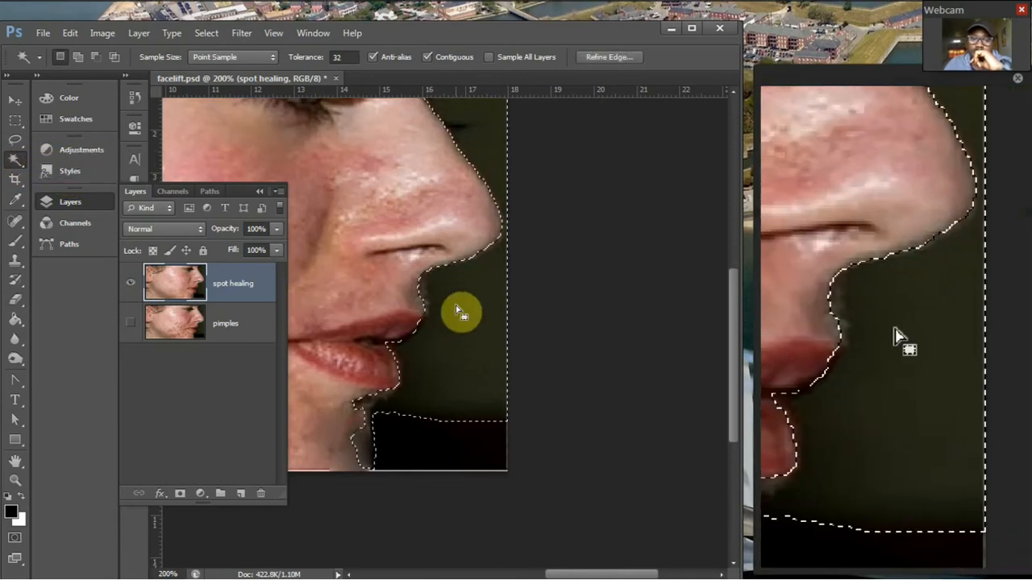
key("ctrl+d")
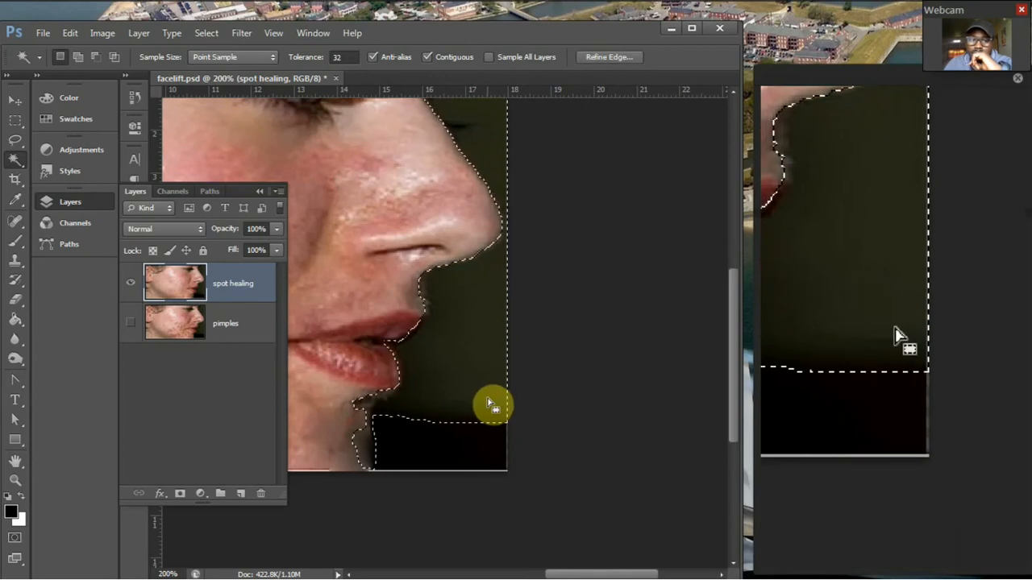
Subtract the chin area from the background selection with the 48 px Quick Selection tool.
right_click(21, 160)
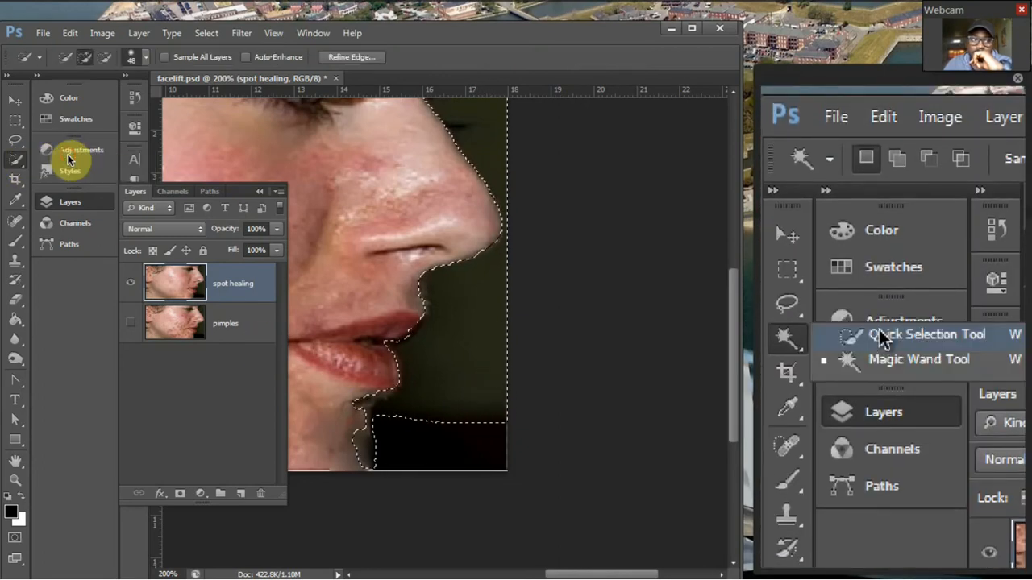
left_click(337, 435)
left_click_drag(337, 435, 345, 450)
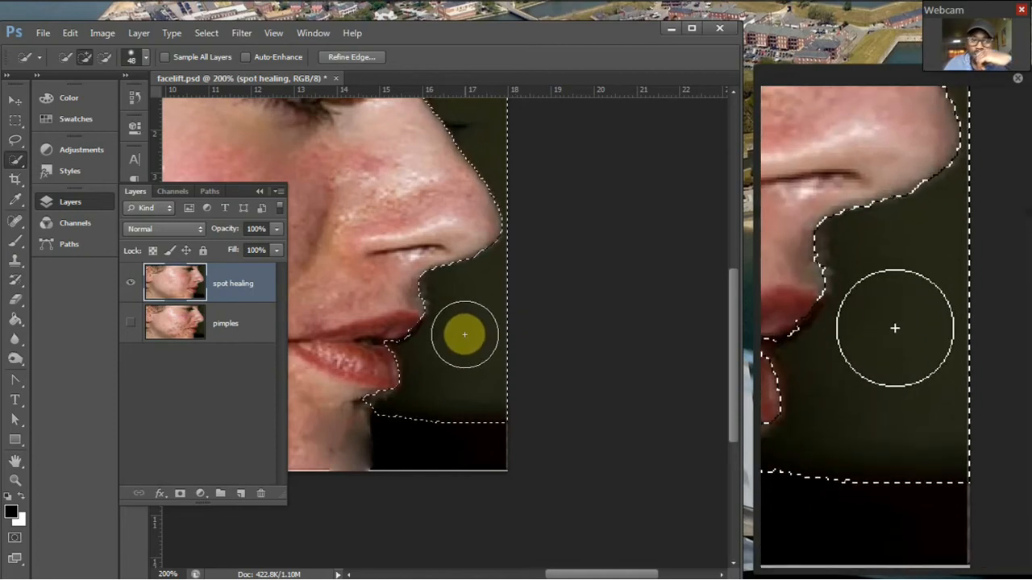
Feather the background selection by 2 pixels, delete the selected background in front of the face, and deselect.
right_click(465, 334)
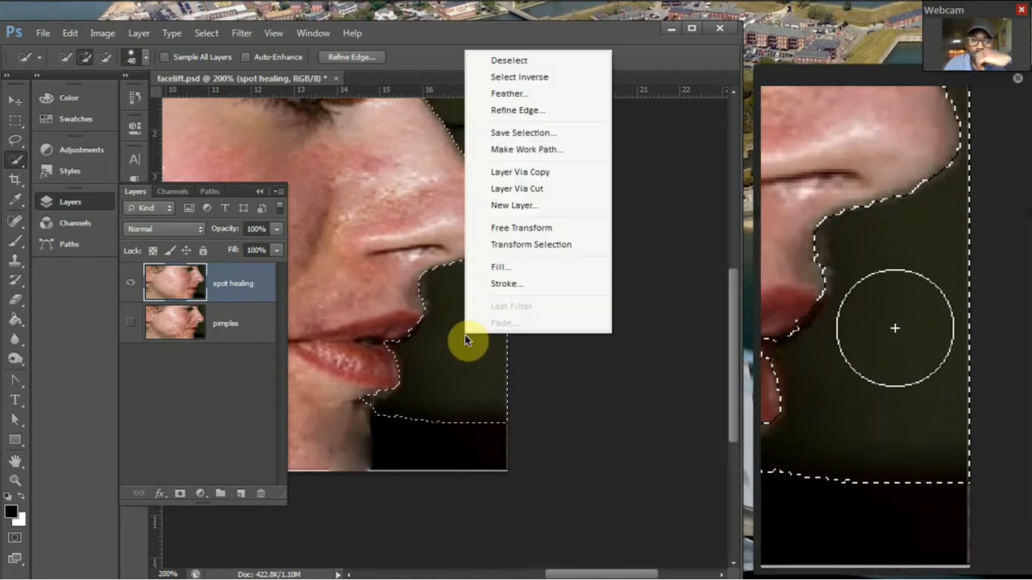
left_click(511, 98)
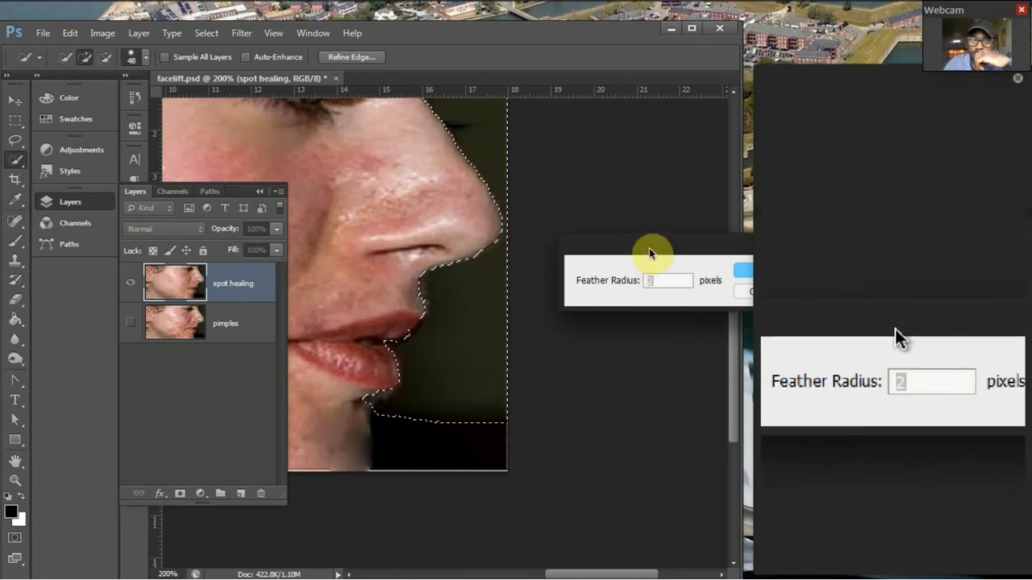
left_click_drag(649, 247, 512, 238)
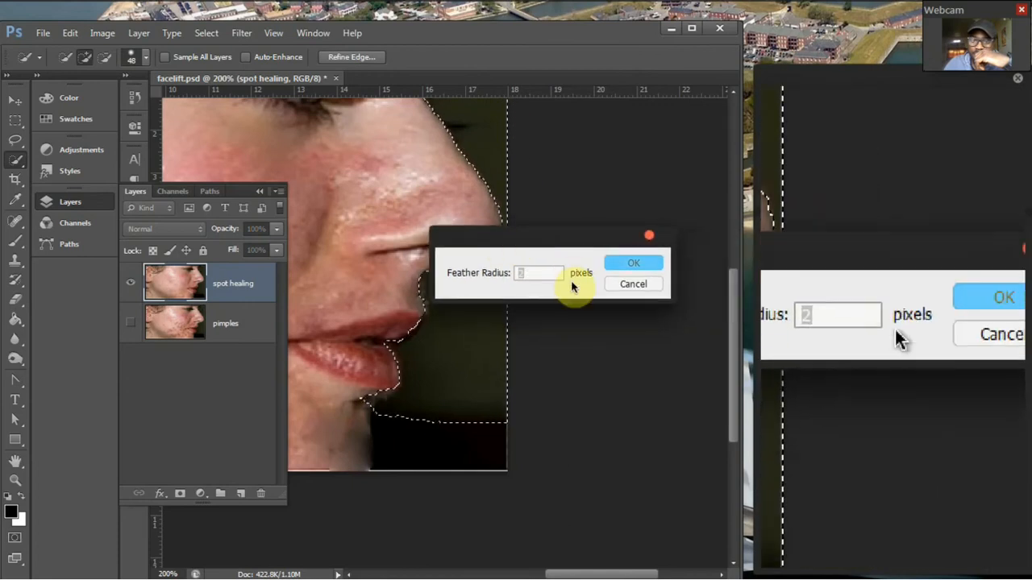
left_click(634, 266)
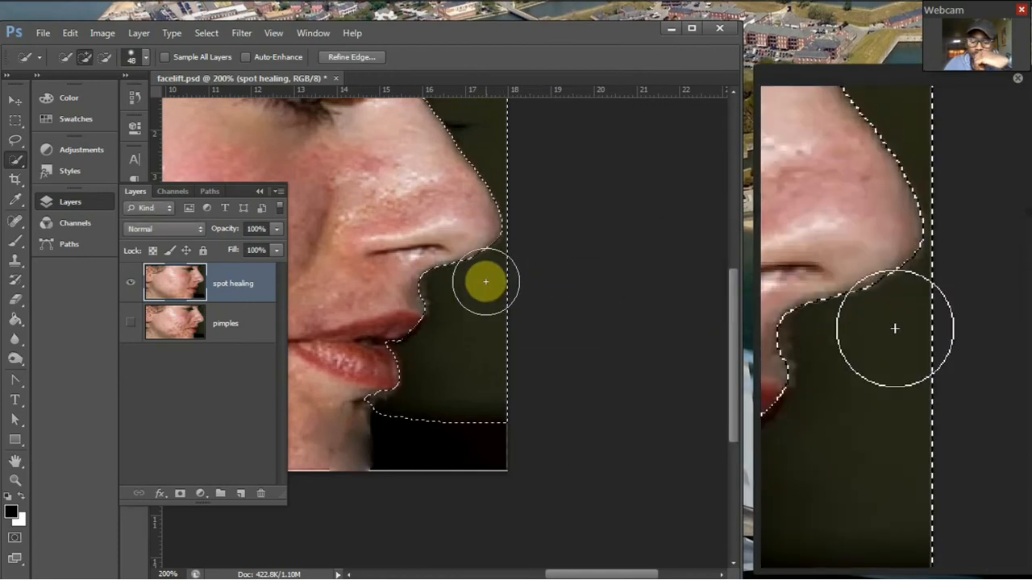
key("Delete")
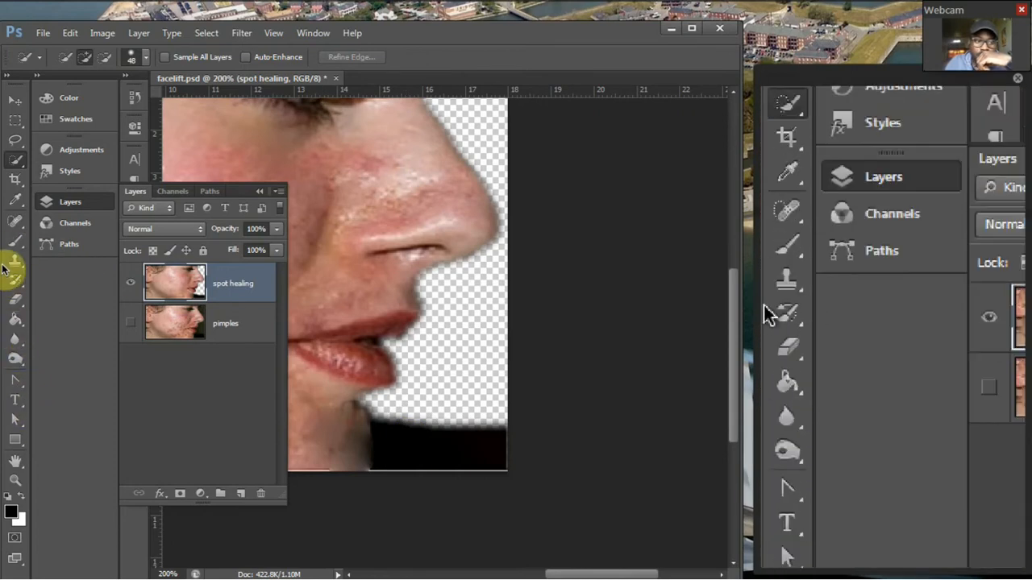
Erase the remaining black area in front of the chin and neck with a 16 px Eraser at 45% hardness.
left_click(28, 302)
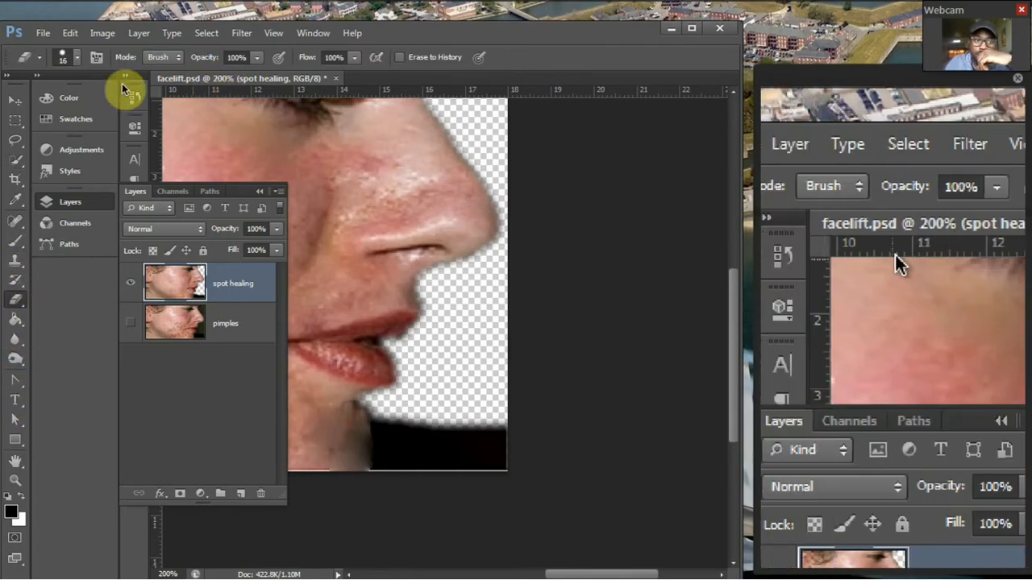
left_click(76, 56)
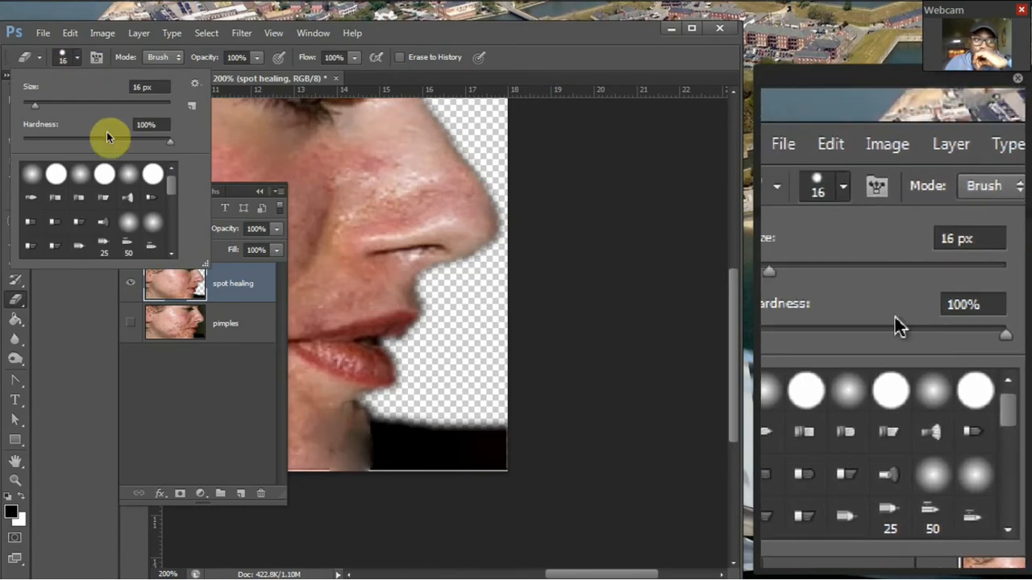
left_click(110, 141)
left_click(91, 141)
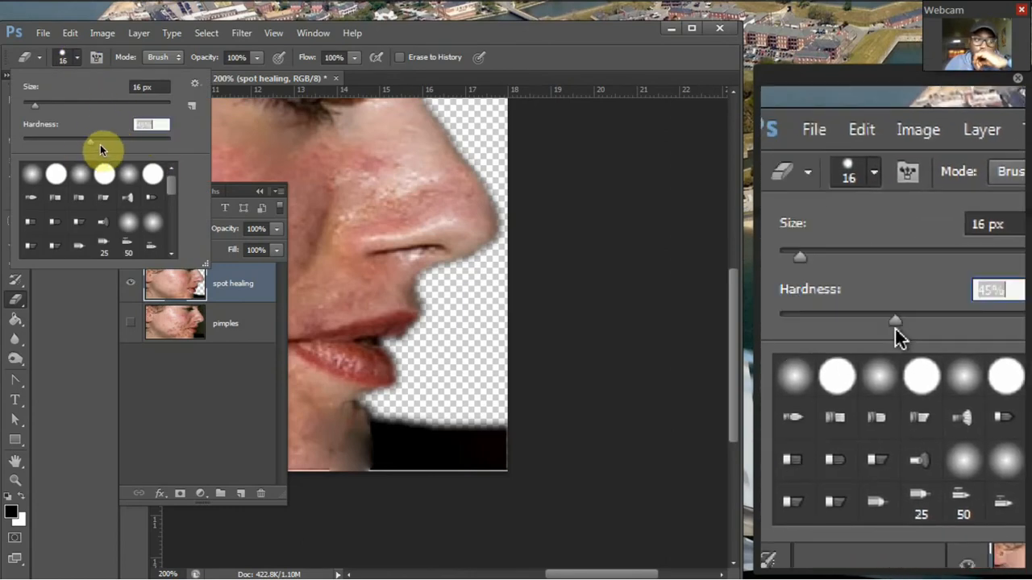
left_click(77, 57)
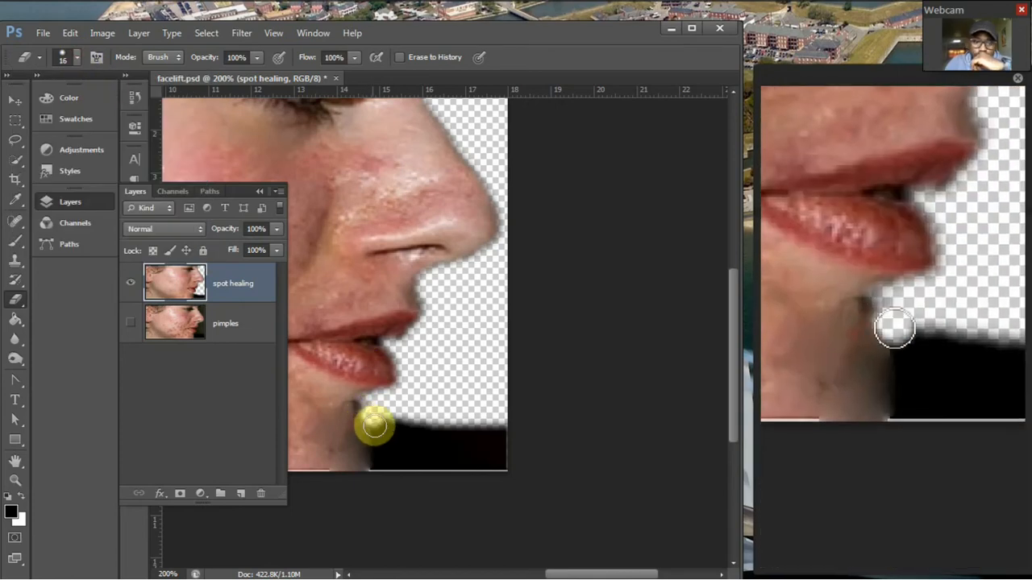
mouse_move(373, 427)
left_mouse_down()
mouse_move(395, 465)
mouse_move(402, 438)
mouse_move(387, 429)
mouse_move(468, 450)
mouse_move(467, 429)
mouse_move(394, 421)
mouse_move(501, 422)
mouse_move(500, 471)
mouse_move(406, 458)
mouse_move(391, 468)
mouse_move(378, 433)
left_mouse_up()
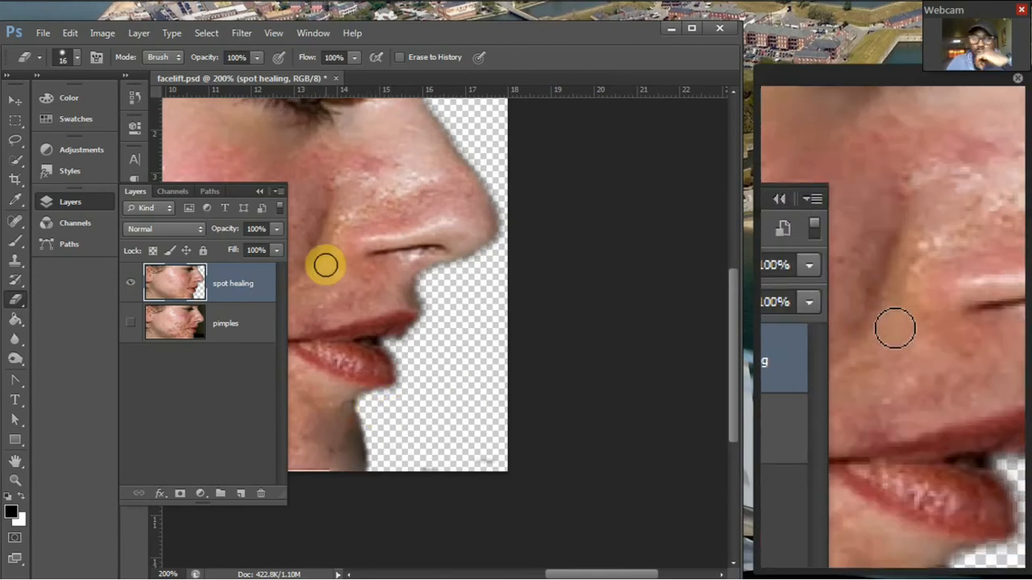
Compare the face before and after retouching by showing the pimples layer and toggling the spot healing layer's visibility.
key("ctrl+minus")
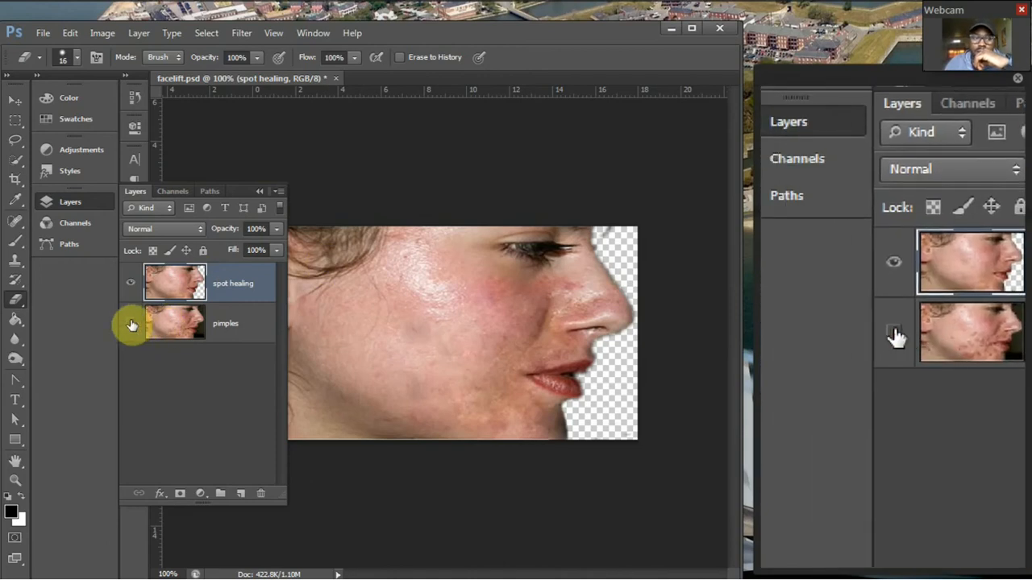
left_click(127, 305)
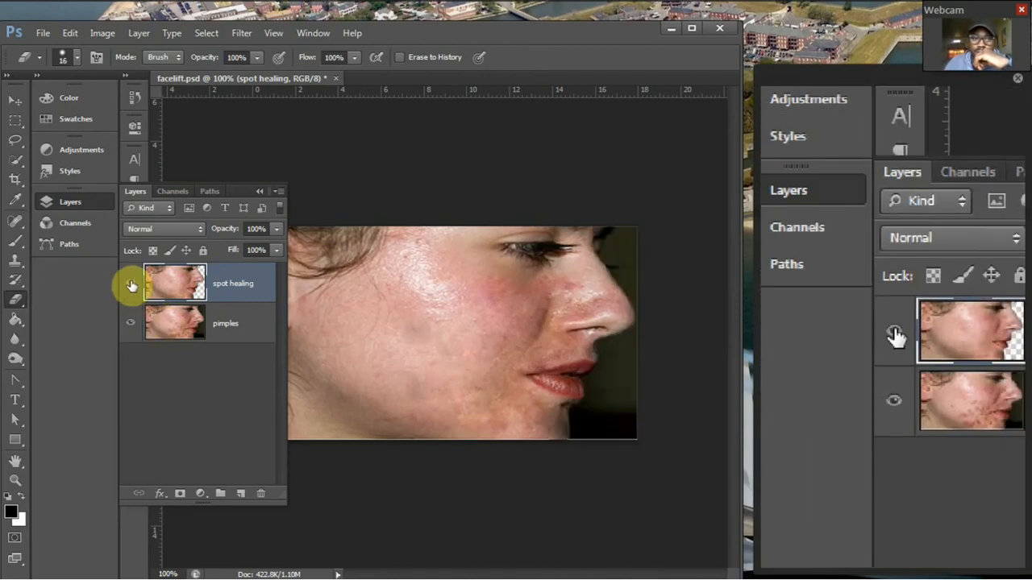
left_click(130, 285)
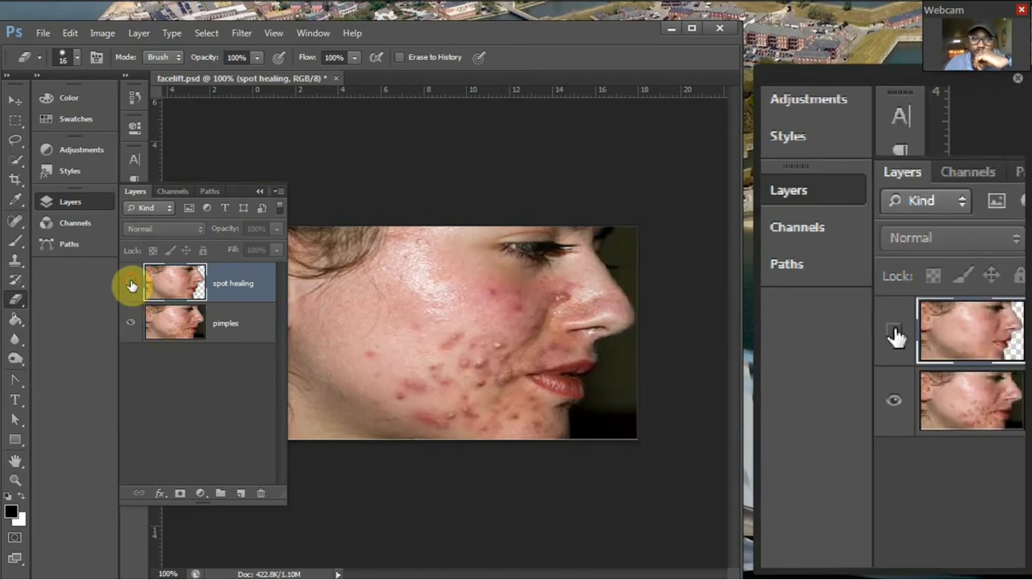
left_click(130, 284)
left_click(130, 285)
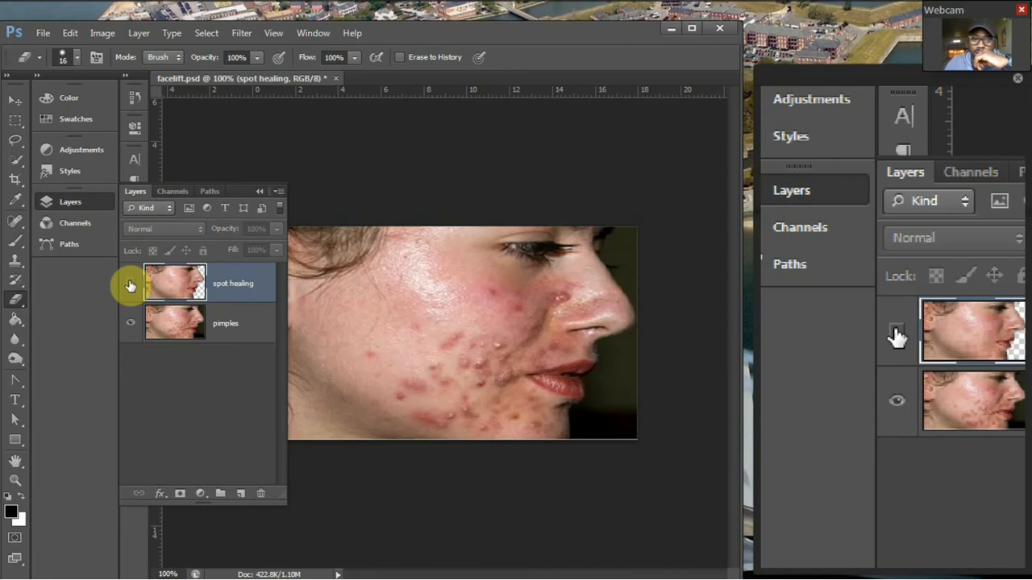
left_click(131, 284)
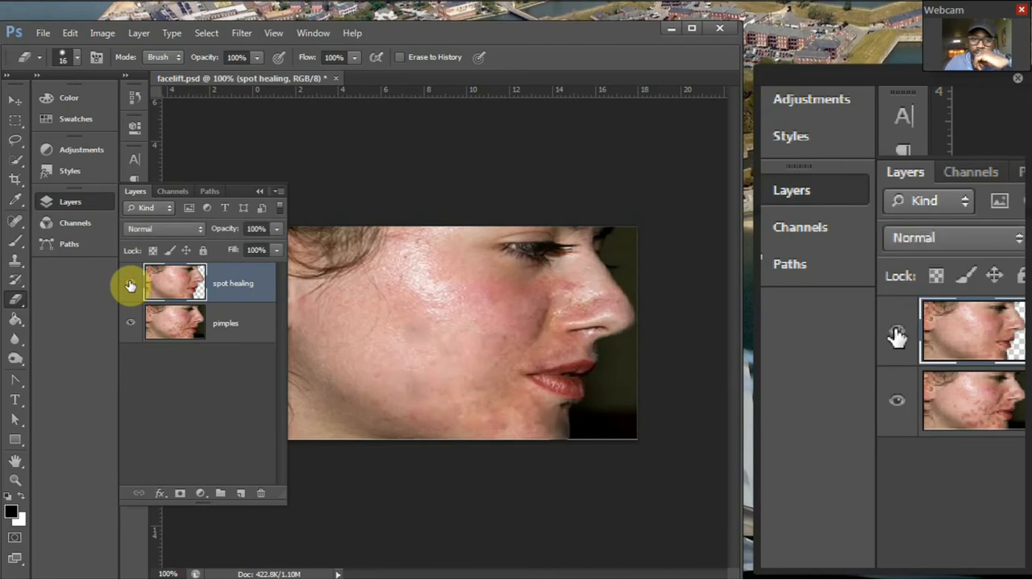
left_click(131, 285)
left_click(130, 285)
left_click(130, 285)
left_click(131, 285)
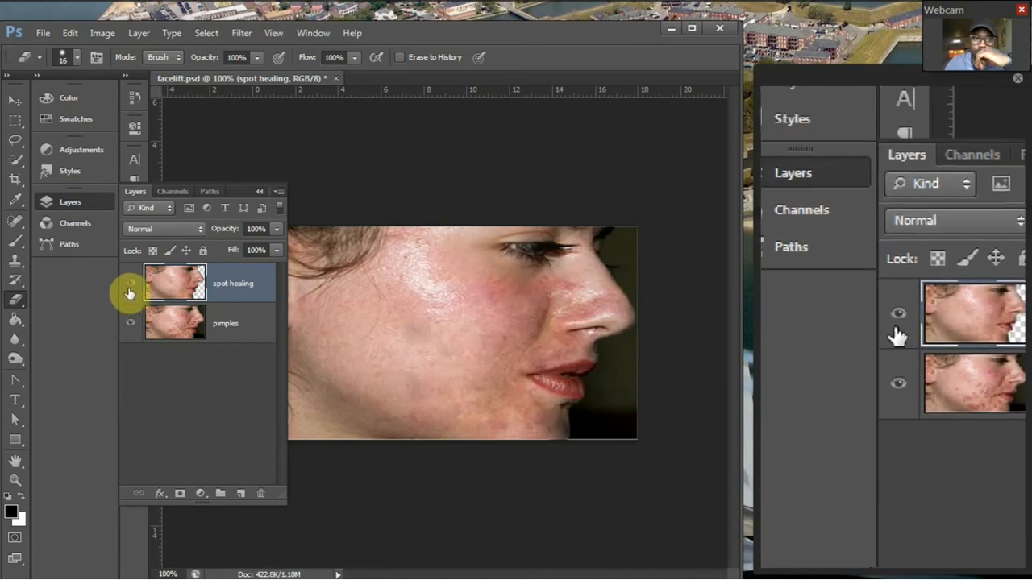
Hide the spot healing layer, duplicate the pimples layer, and hide the original pimples layer.
left_click(129, 288)
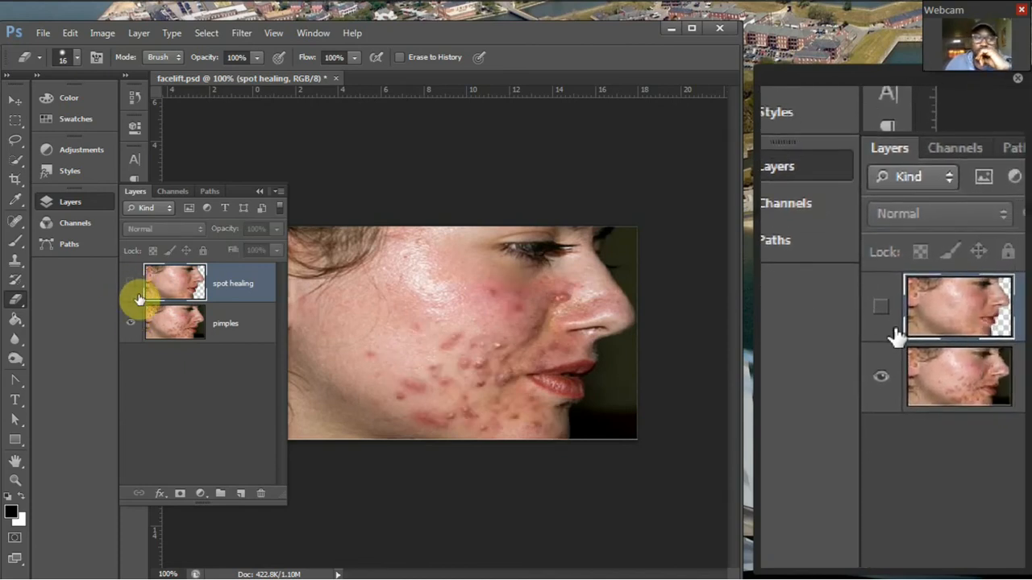
left_click(185, 327)
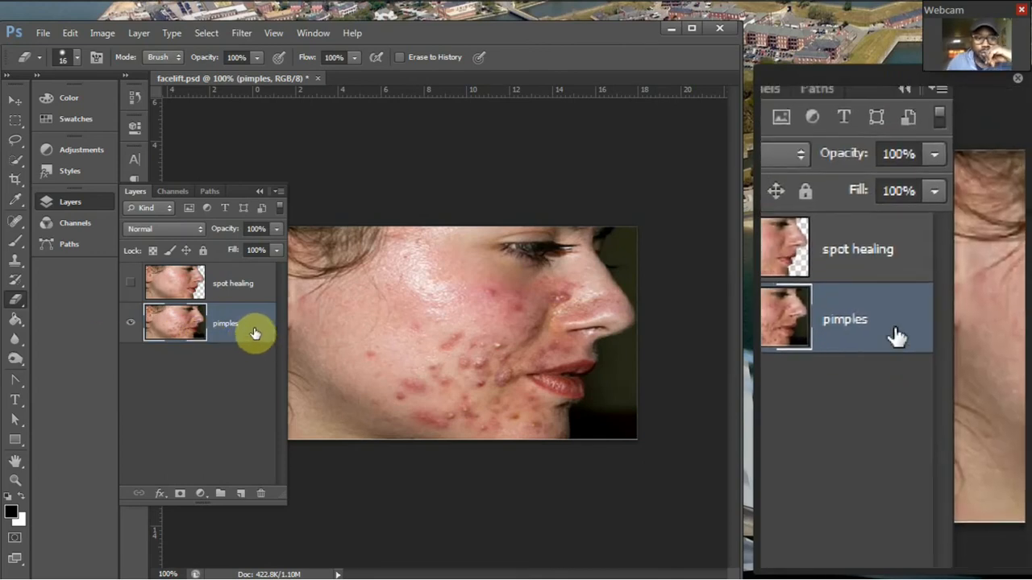
left_click_drag(255, 332, 241, 489)
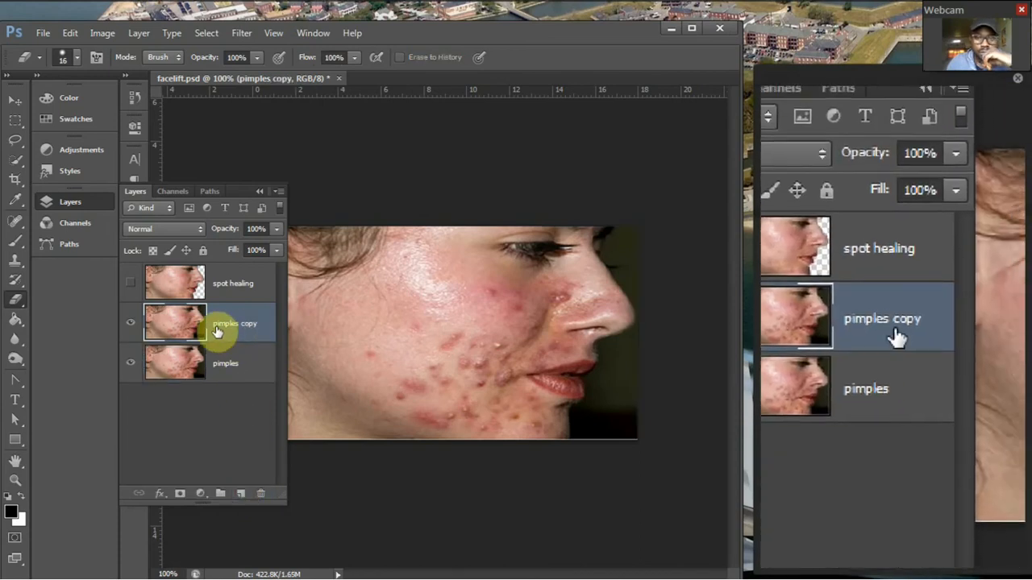
left_click(129, 362)
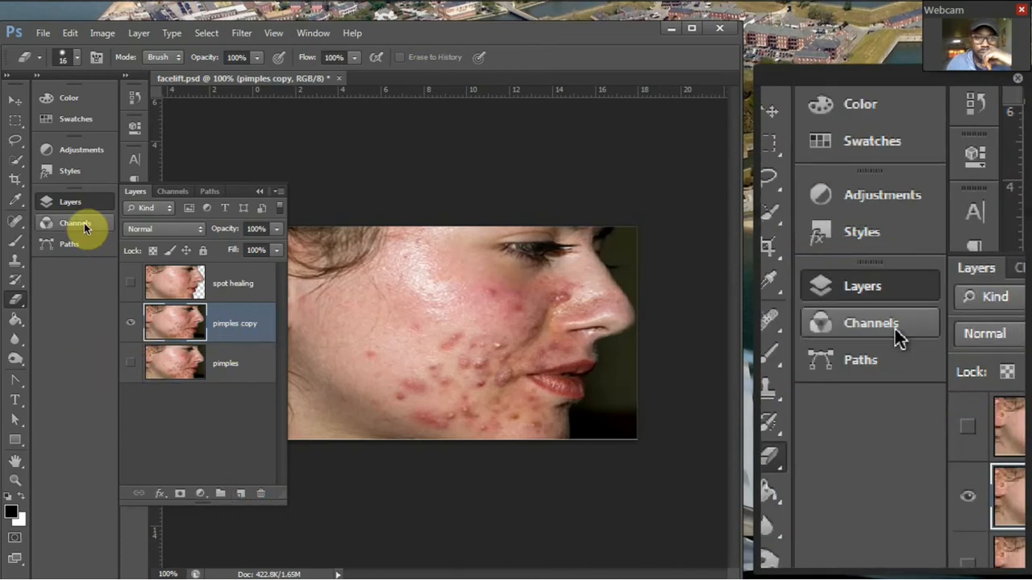
Activate the Healing Brush tool.
left_click(18, 224)
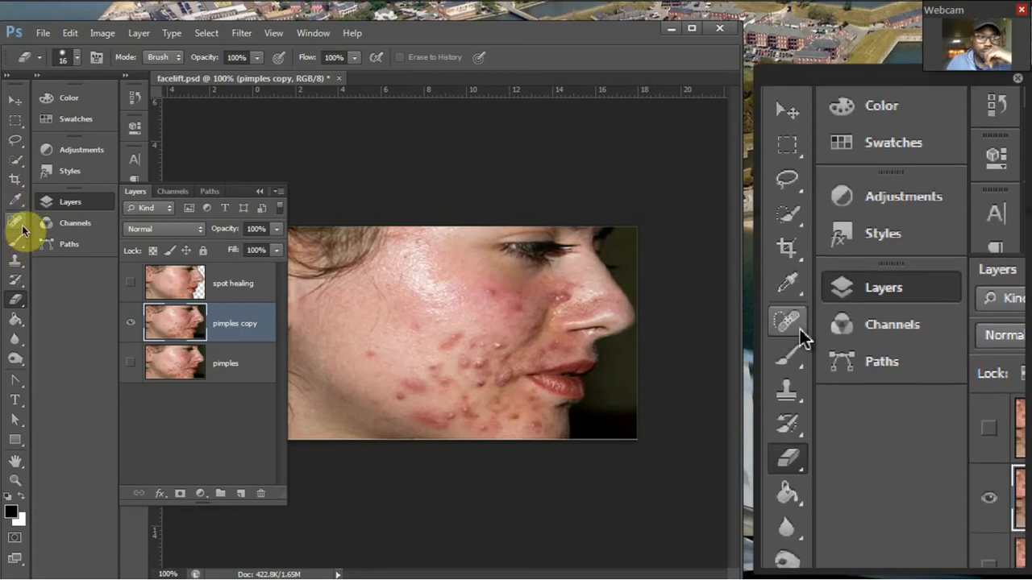
left_click(22, 230)
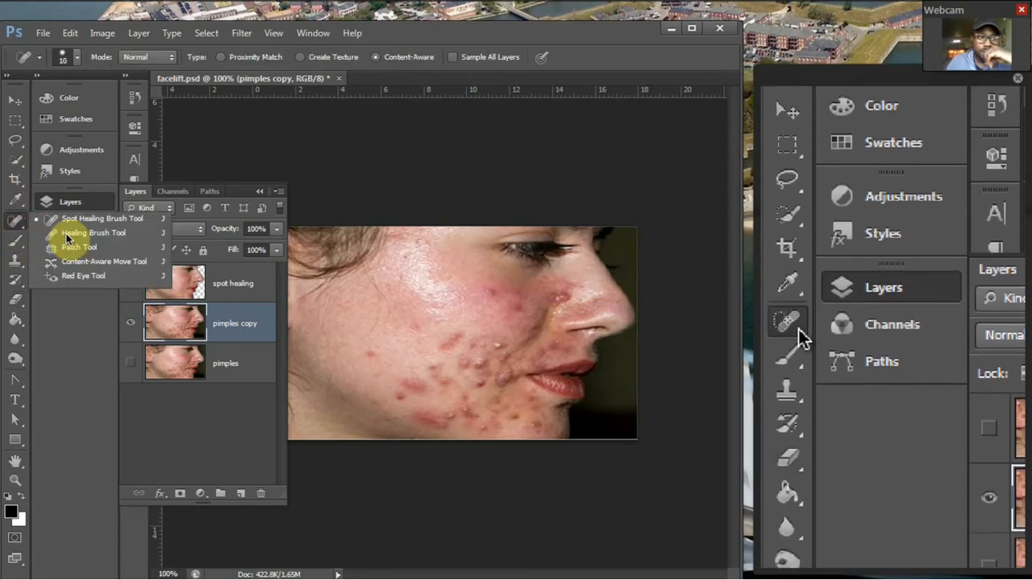
left_click(68, 233)
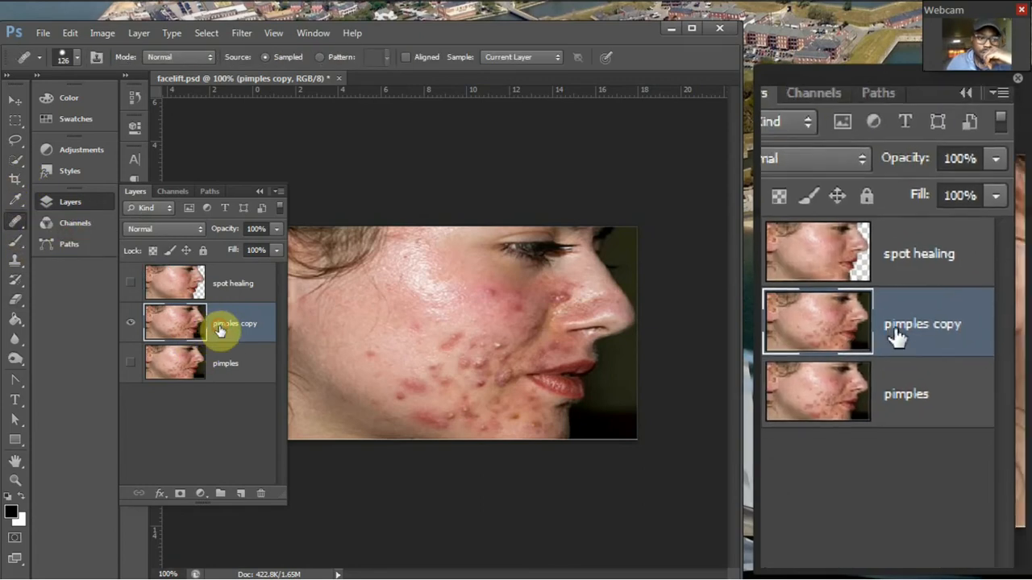
Rename the duplicated pimples layer as healing.
double_click(220, 329)
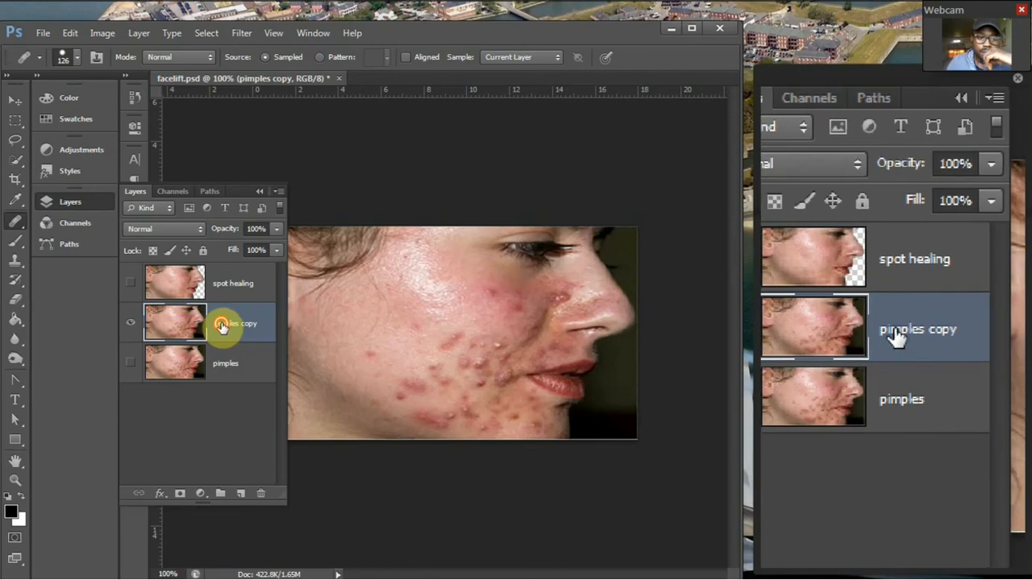
type("e")
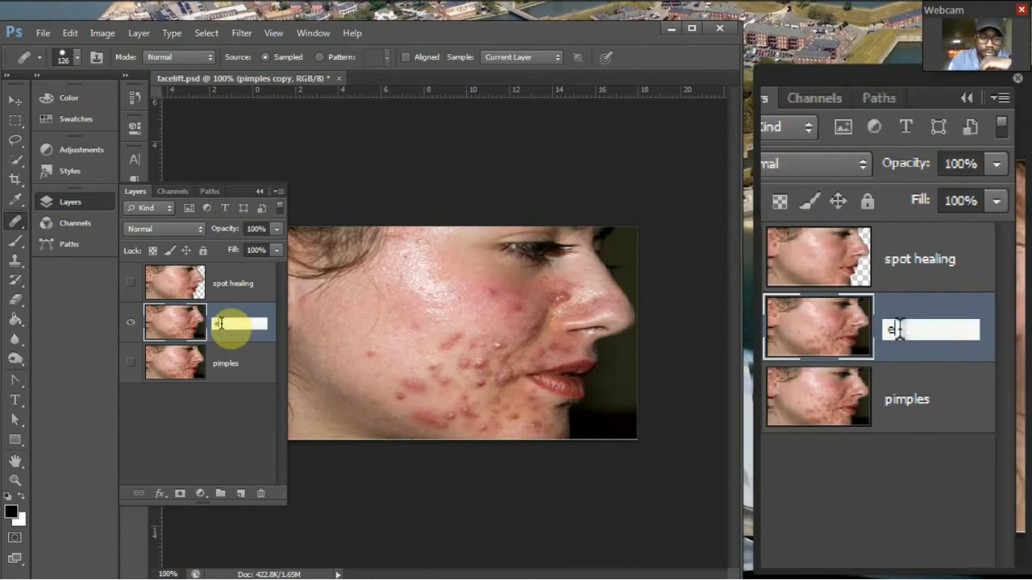
type("aling")
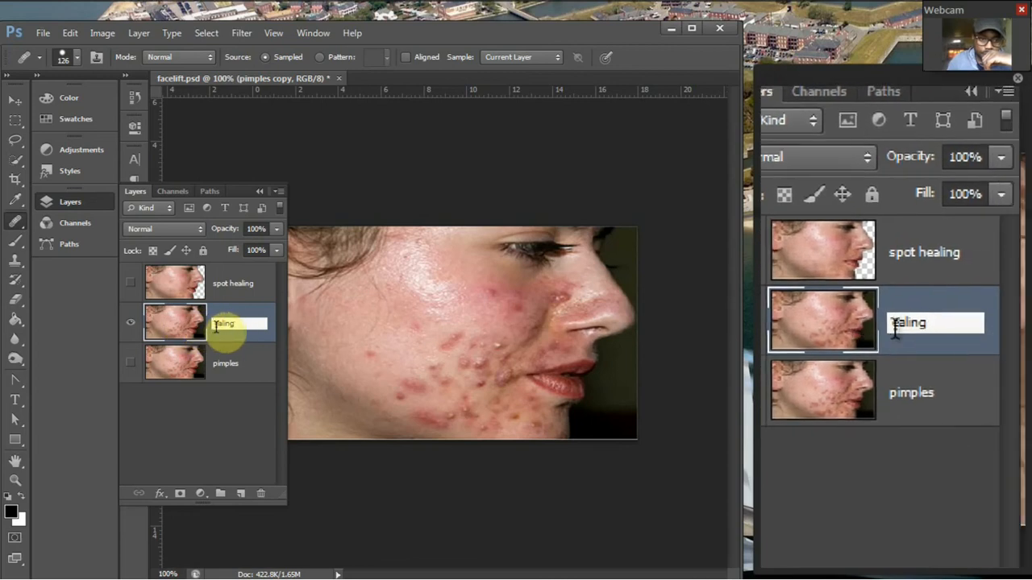
left_click(215, 324)
type("h")
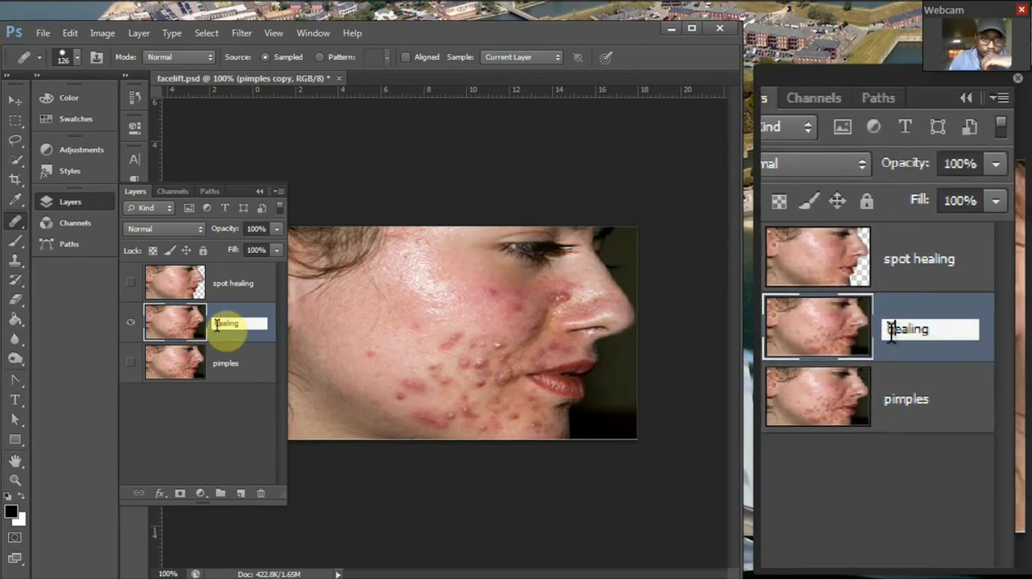
key("Return")
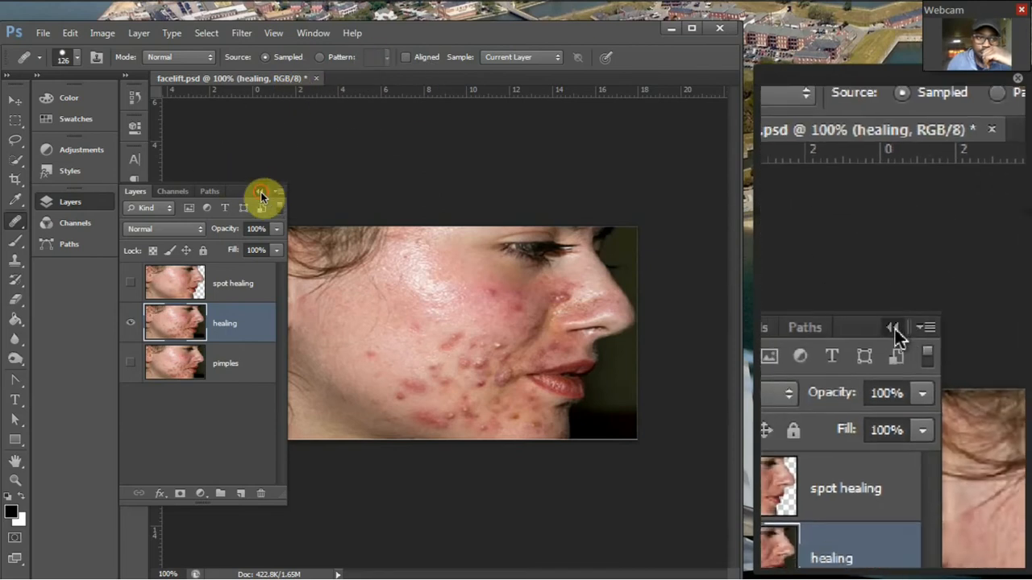
Collapse the layer list to clear the image and set the Healing Brush size to 37 px.
left_click(261, 191)
left_click(78, 58)
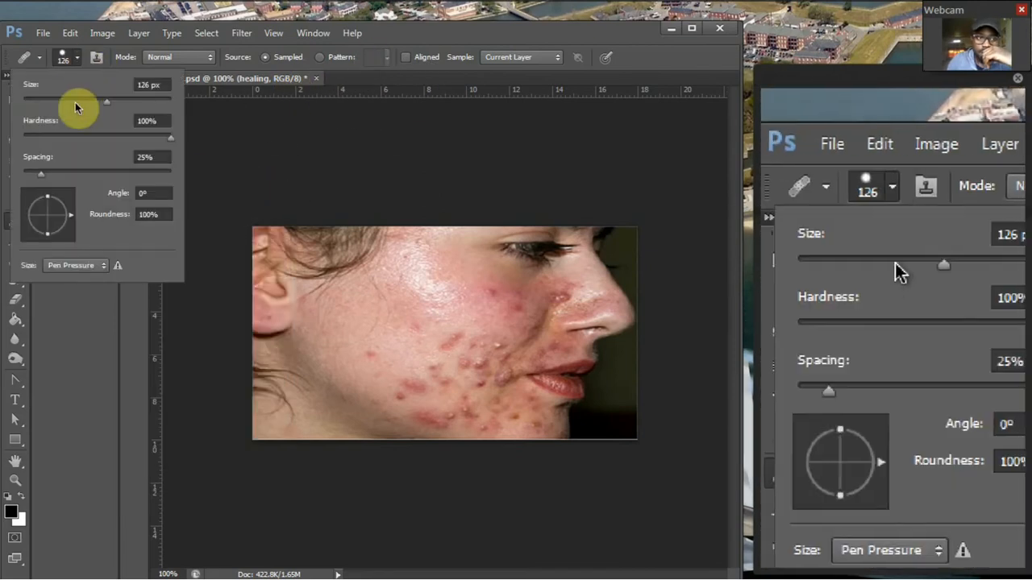
left_click_drag(76, 104, 49, 104)
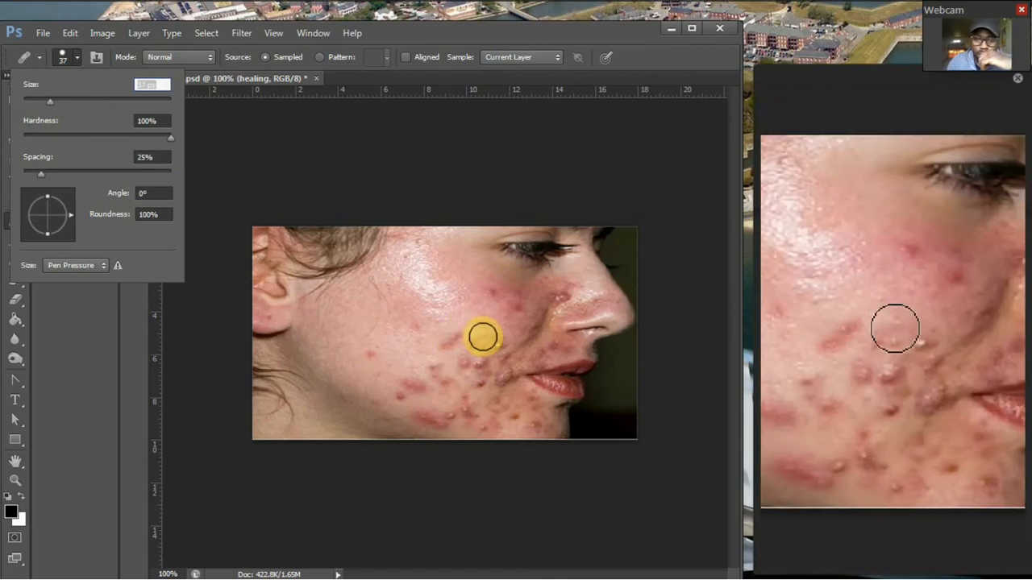
Sample the clear skin along the lower jaw as the Healing Brush source at 200% zoom.
key("ctrl+plus")
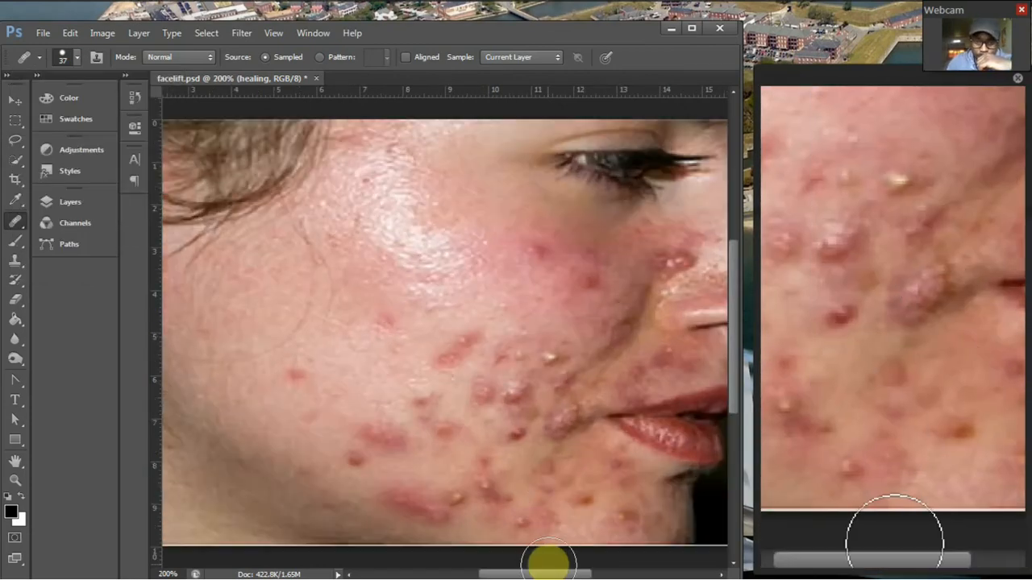
left_click_drag(548, 574, 525, 572)
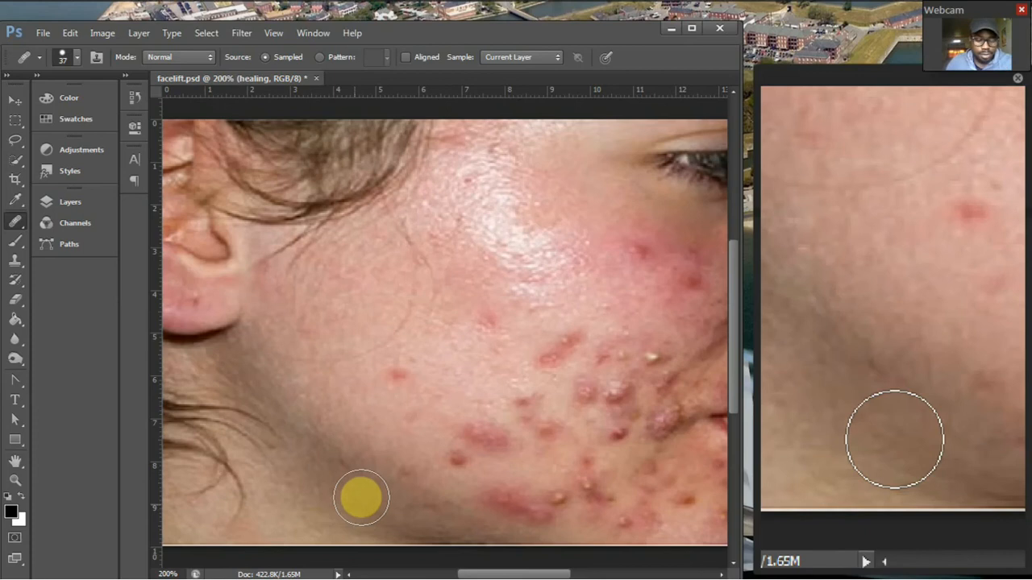
left_click(358, 503, "alt")
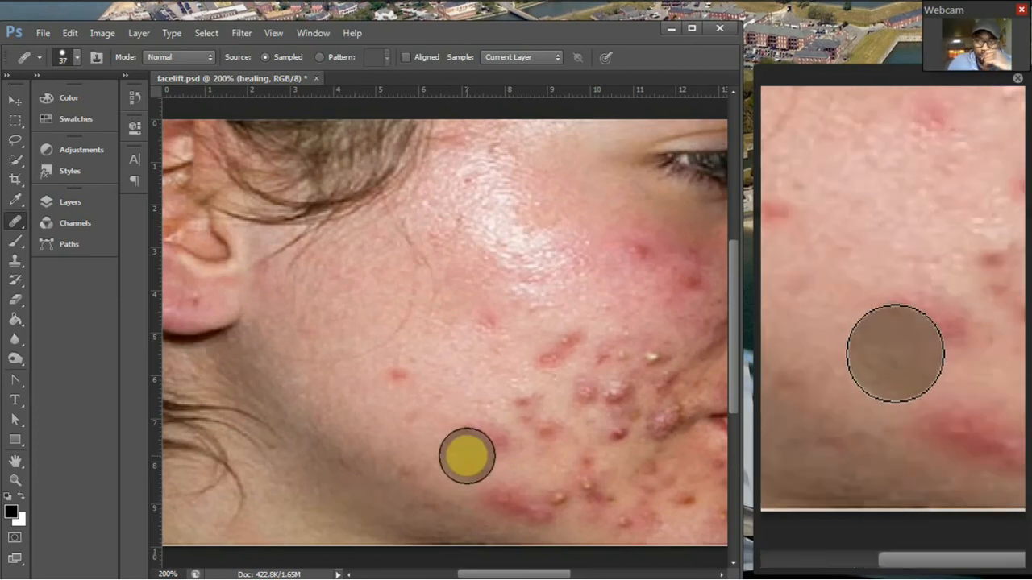
Heal the isolated pimples along the jaw and across the middle of the cheek with the sampled skin.
left_click_drag(465, 453, 514, 407)
left_click_drag(405, 378, 436, 372)
mouse_move(481, 327)
left_mouse_down()
mouse_move(496, 311)
mouse_move(567, 336)
mouse_move(559, 353)
mouse_move(604, 355)
mouse_move(613, 399)
mouse_move(573, 410)
mouse_move(599, 412)
mouse_move(613, 387)
left_mouse_up()
Try to heal the pimple cluster between the lower cheek and the corner of the mouth using the jaw sample.
left_click(604, 367)
left_click(641, 335)
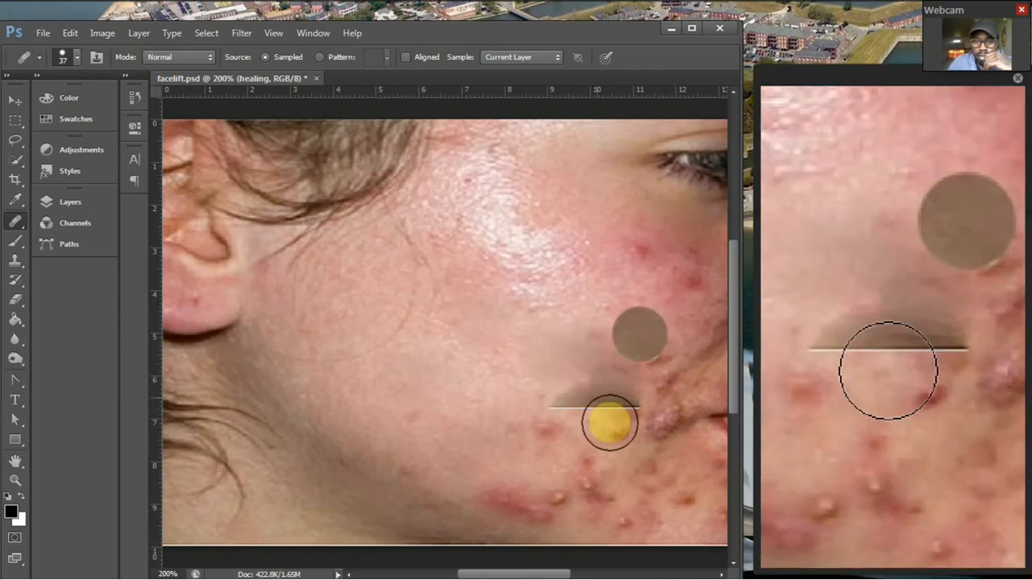
left_click(605, 393)
left_click(633, 409)
left_click(594, 370)
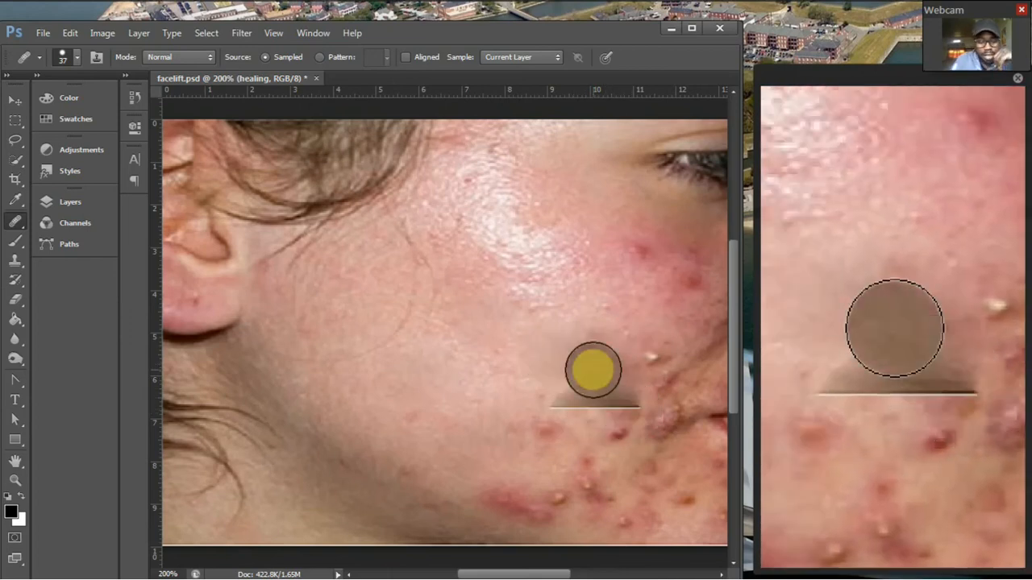
left_click(593, 371)
Heal the pimples on the lower cheek one by one, from mid-cheek toward the corner of the mouth.
left_click(518, 338)
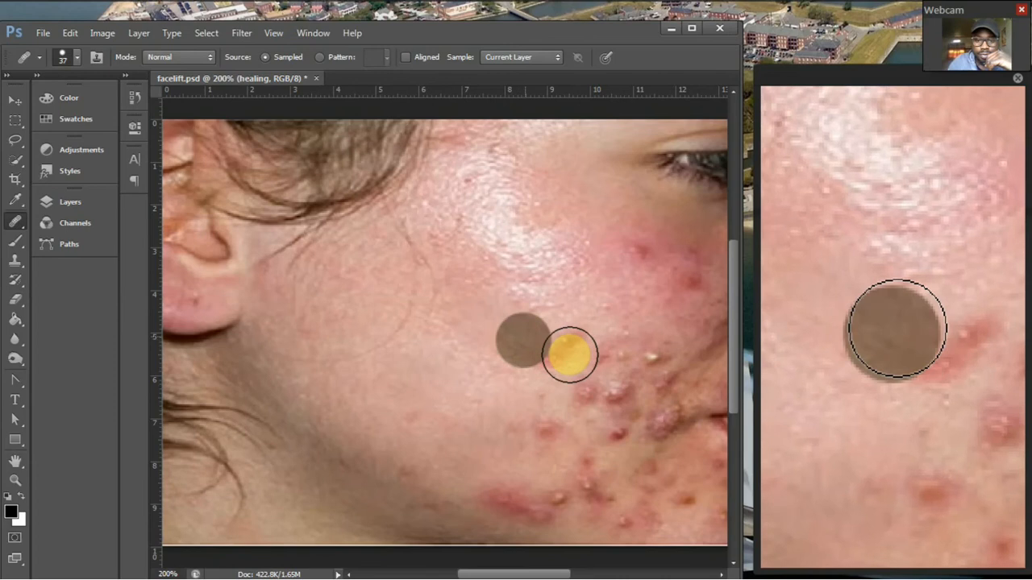
left_click(565, 386)
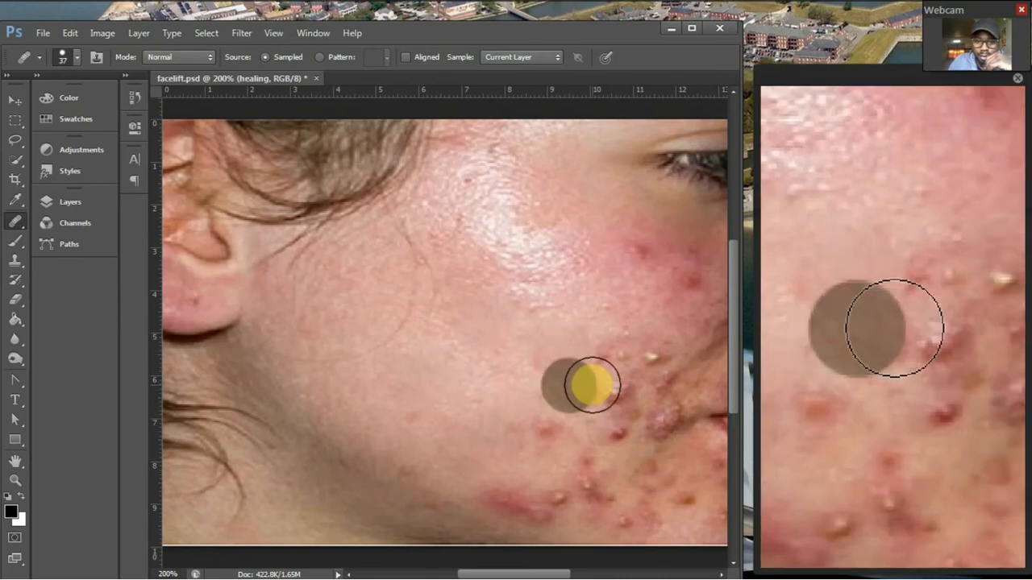
left_click(607, 386)
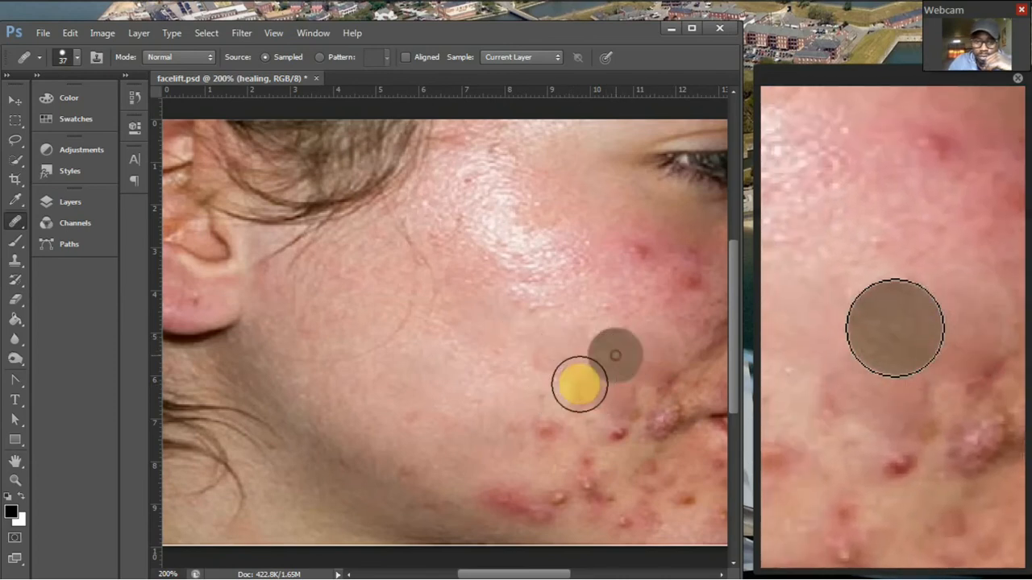
left_click(555, 416)
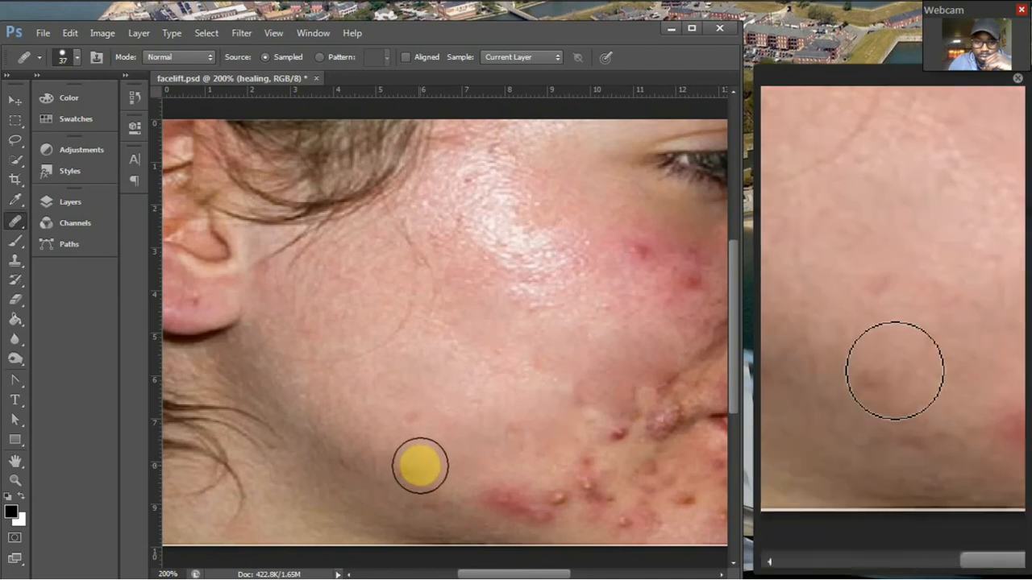
Heal the large red patch just above the jawline with several overlapping dabs.
left_click(465, 460)
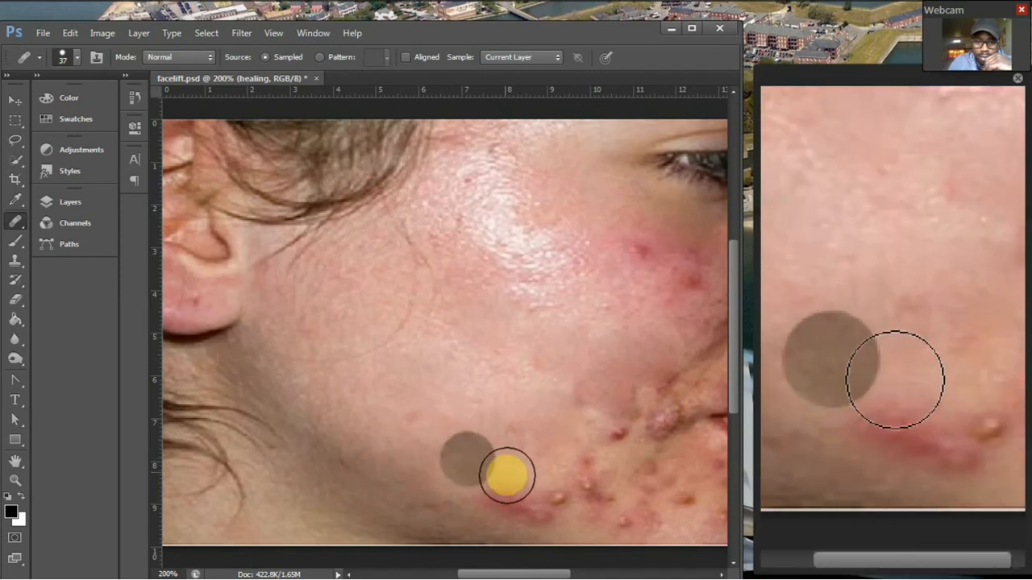
left_click(500, 479)
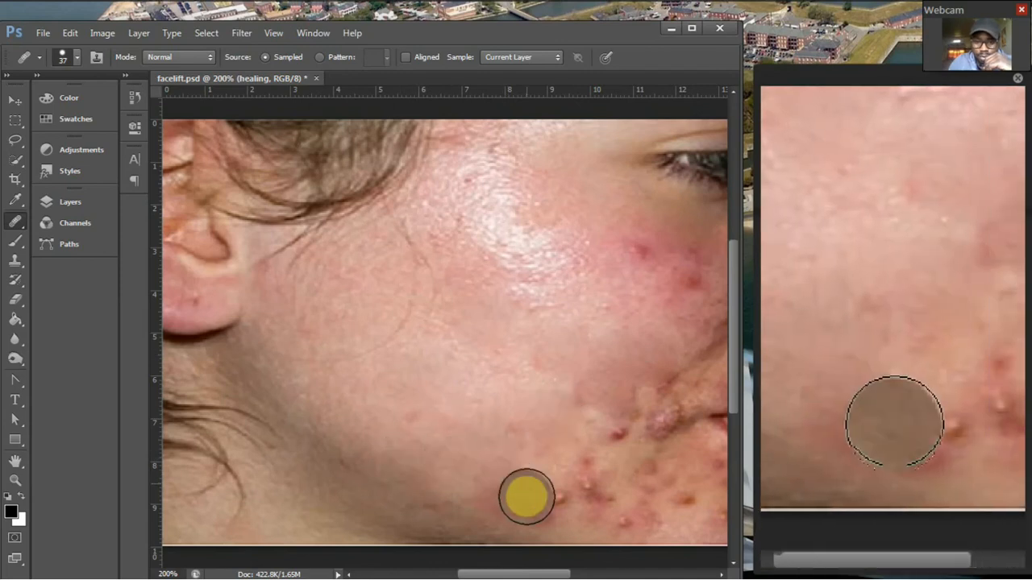
left_click(494, 493)
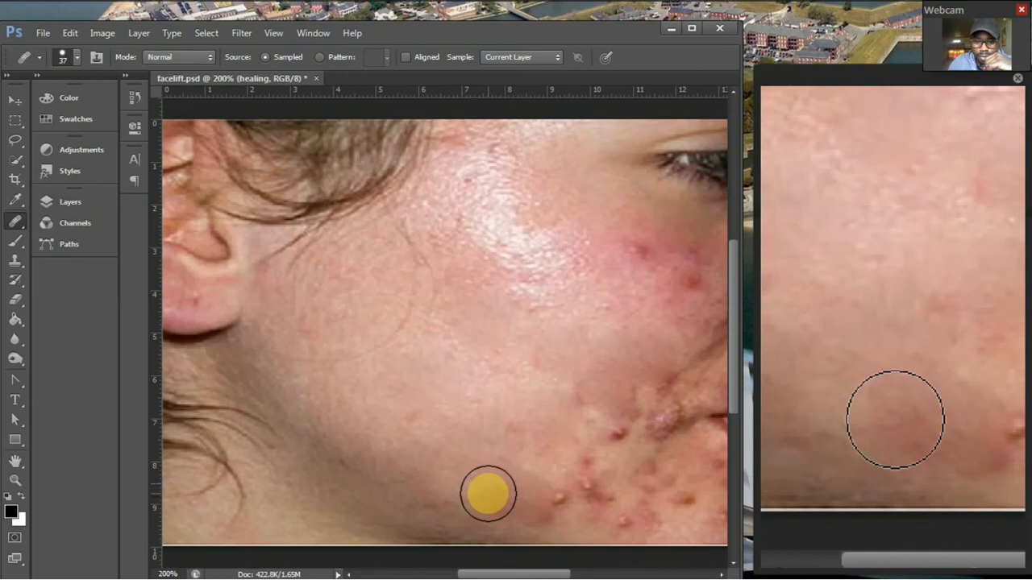
left_click(488, 493)
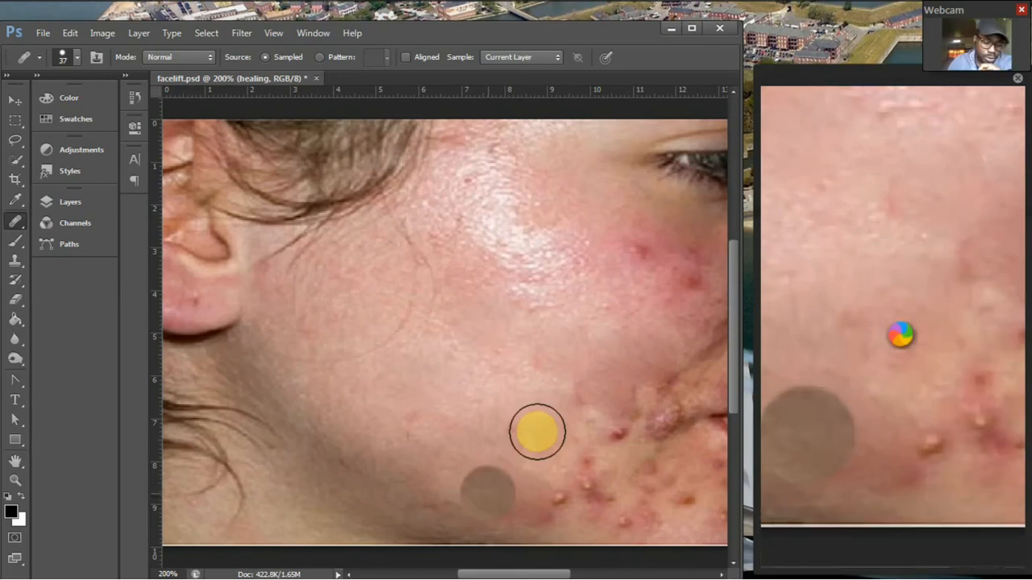
Sample lighter skin from the middle of the cheek and heal the red pimples below the eye.
left_click(411, 388)
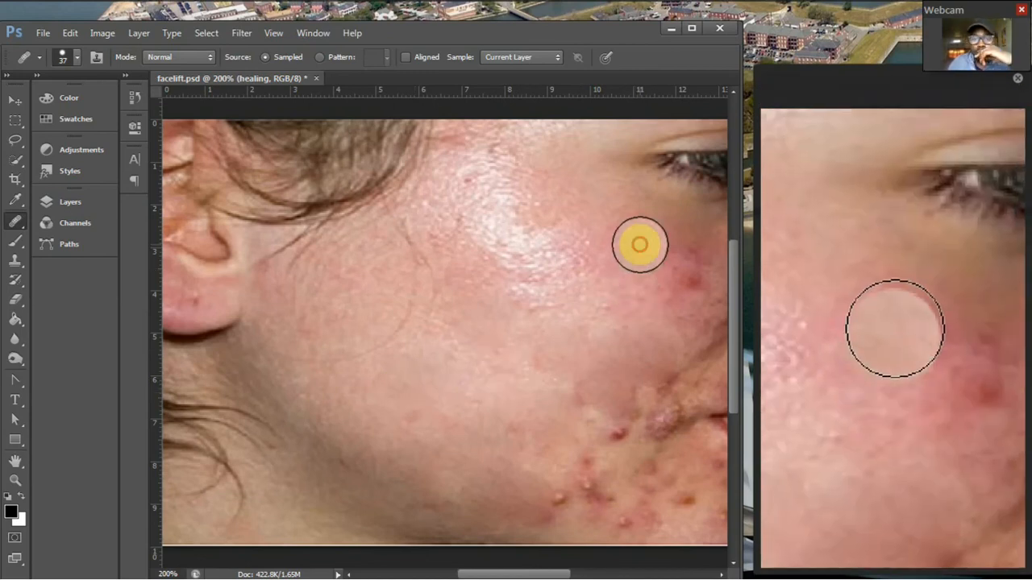
left_click(684, 267)
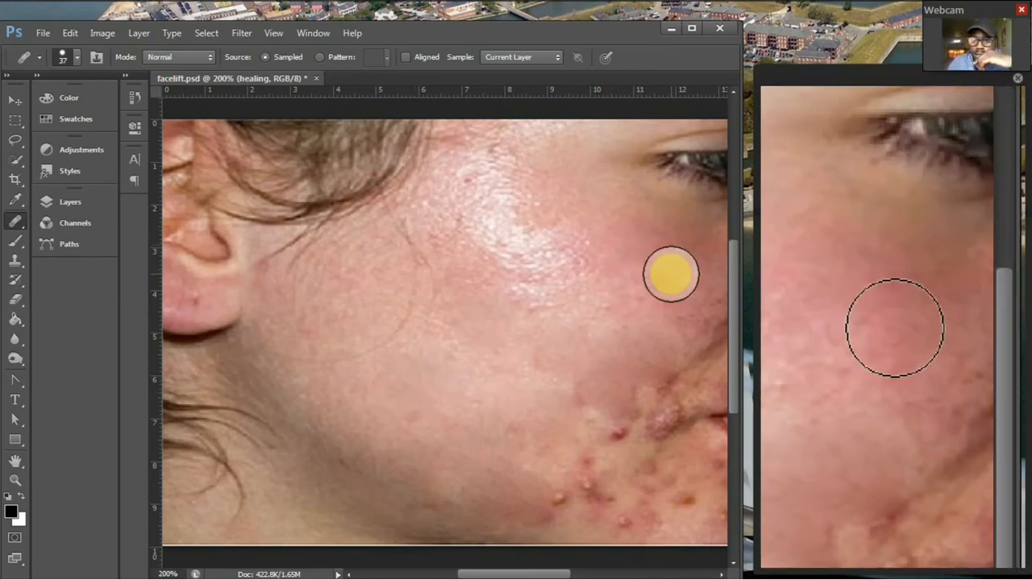
Heal the blemishes on the upper cheek and the bumps beside the corner of the mouth at 200% zoom.
key("ctrl+minus")
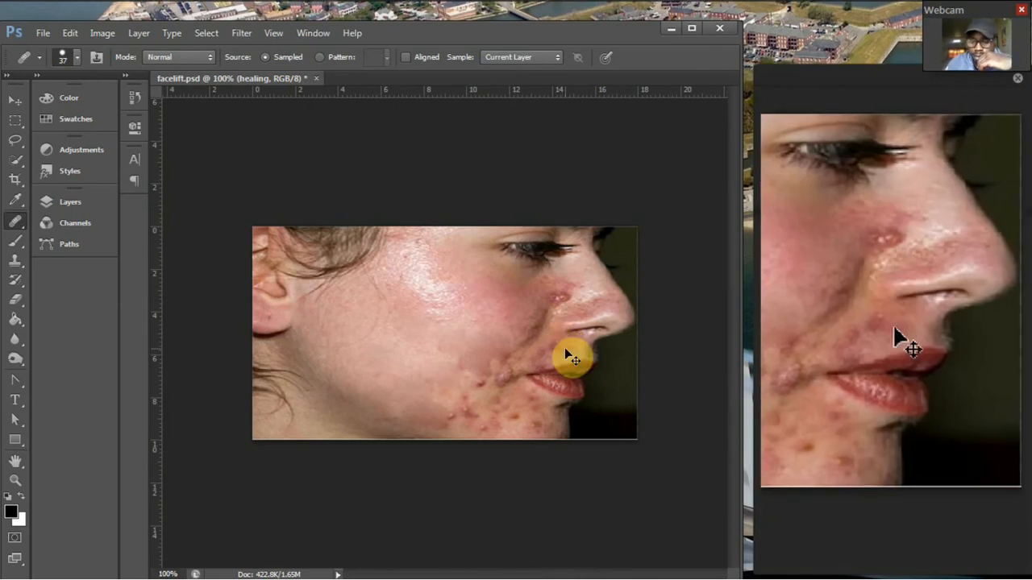
key("ctrl+plus")
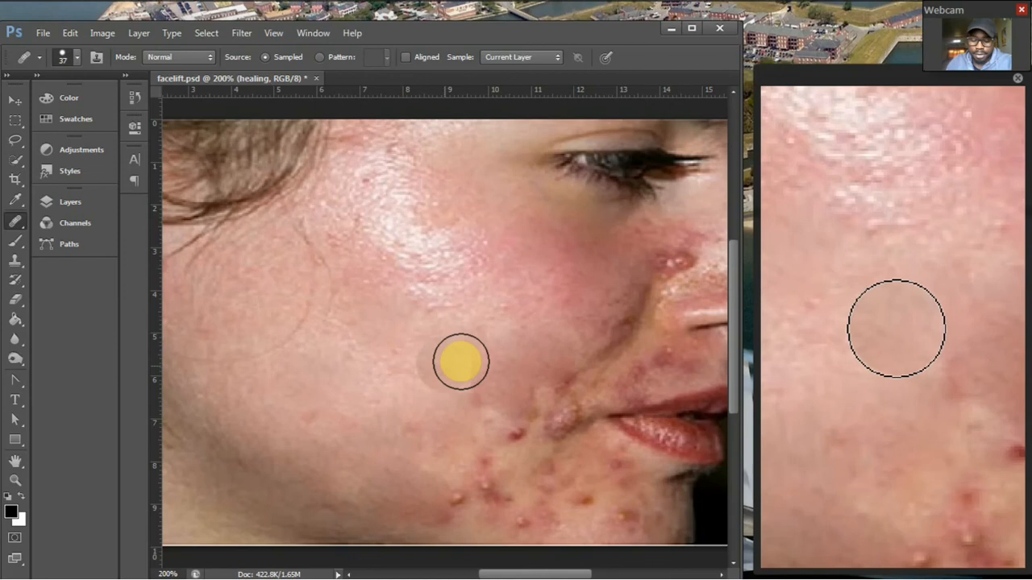
left_click_drag(524, 299, 410, 273)
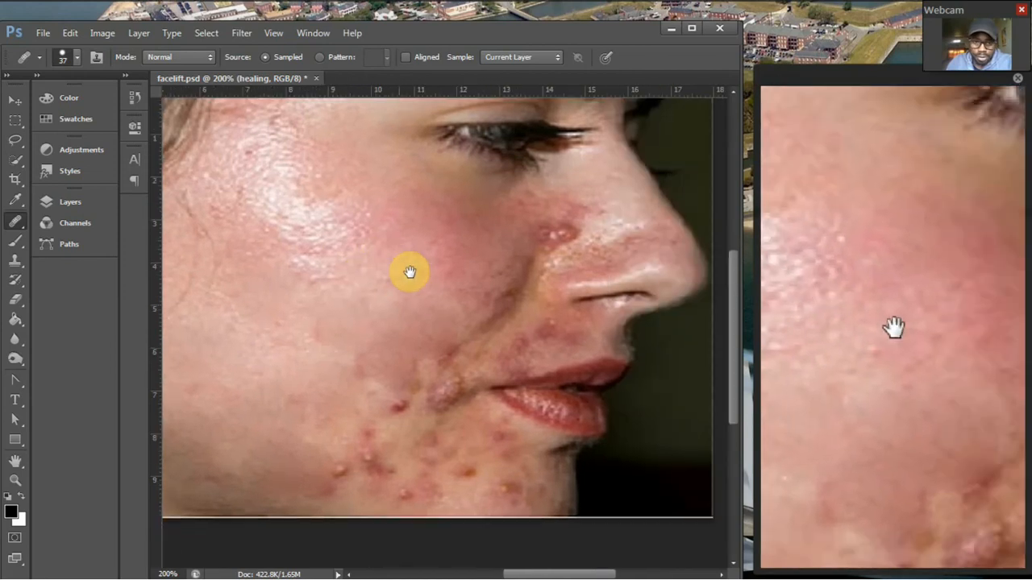
left_click(411, 273)
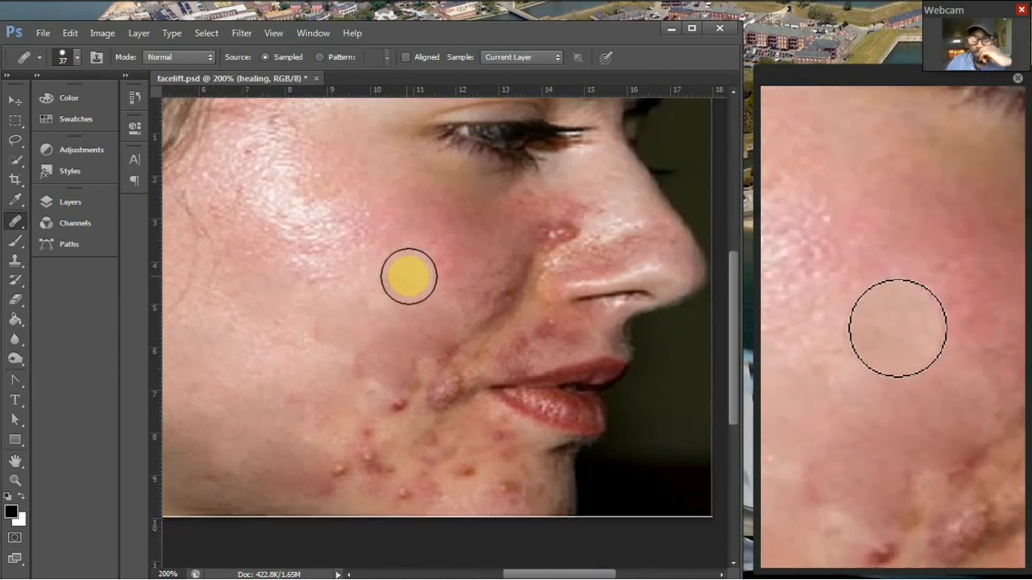
left_click(409, 278, "alt")
left_click(446, 352)
left_click(446, 385)
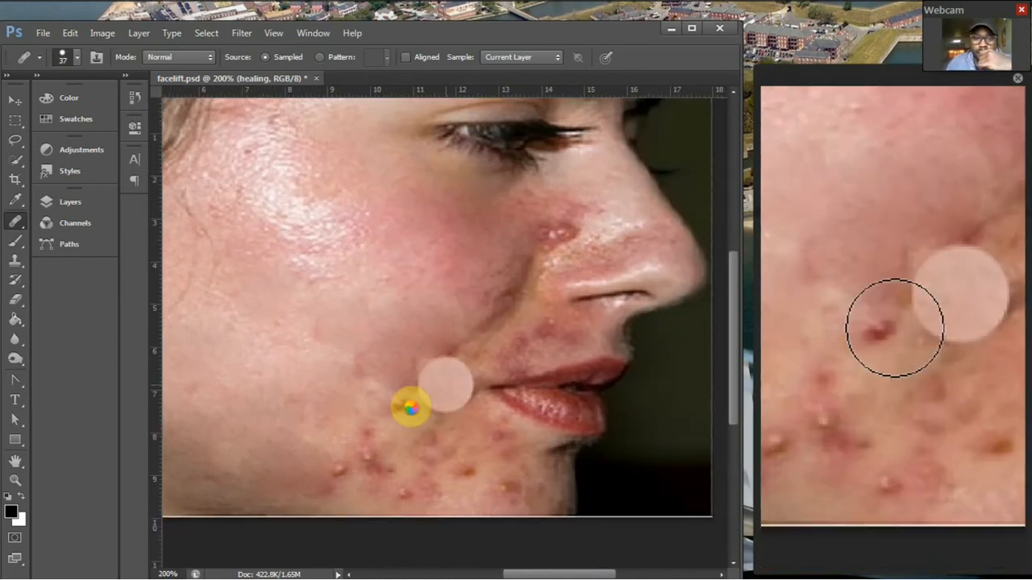
Heal the cluster of pimples across the jaw and chin below the lips.
left_click(368, 442)
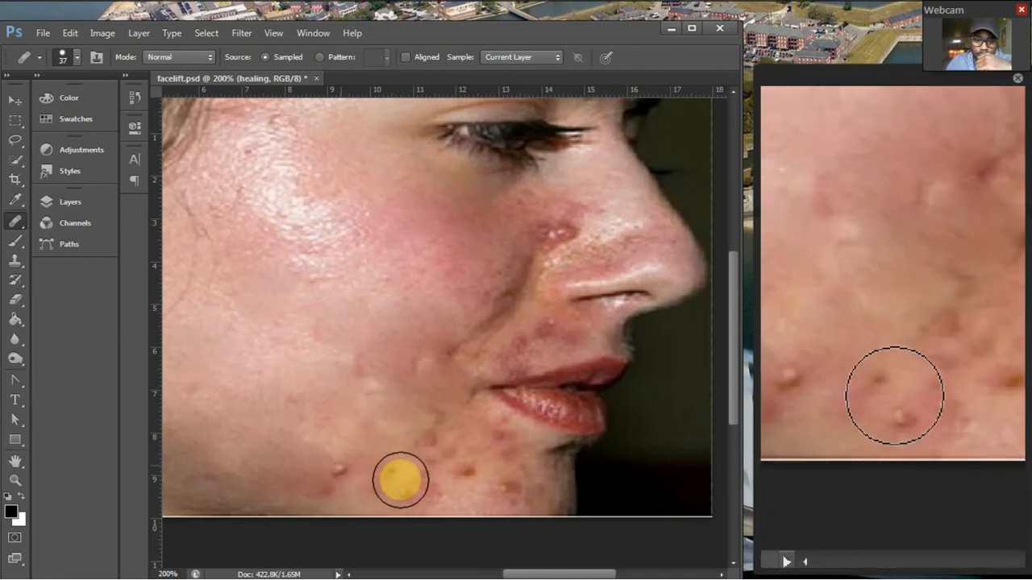
left_click(399, 480)
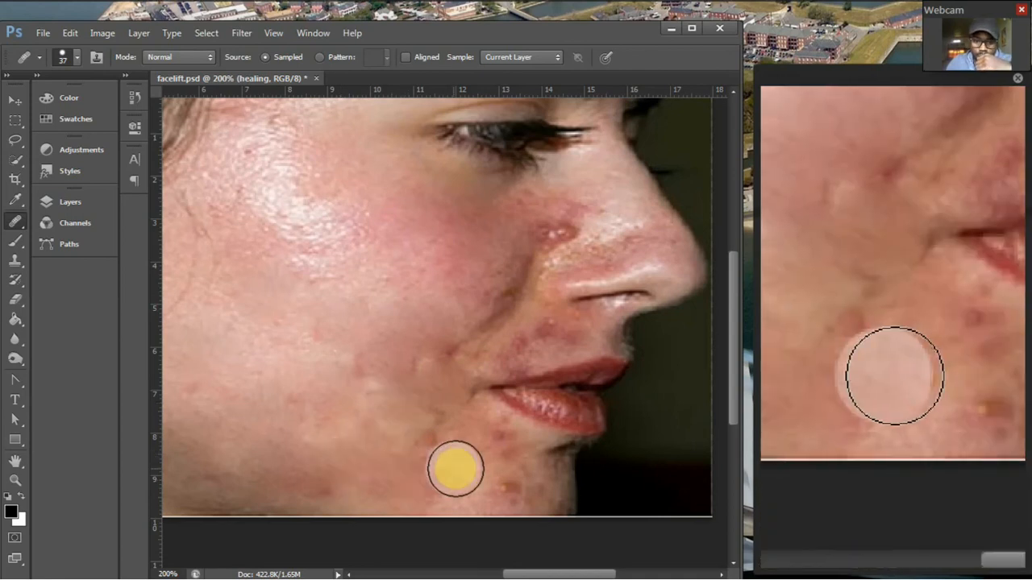
left_click(431, 438)
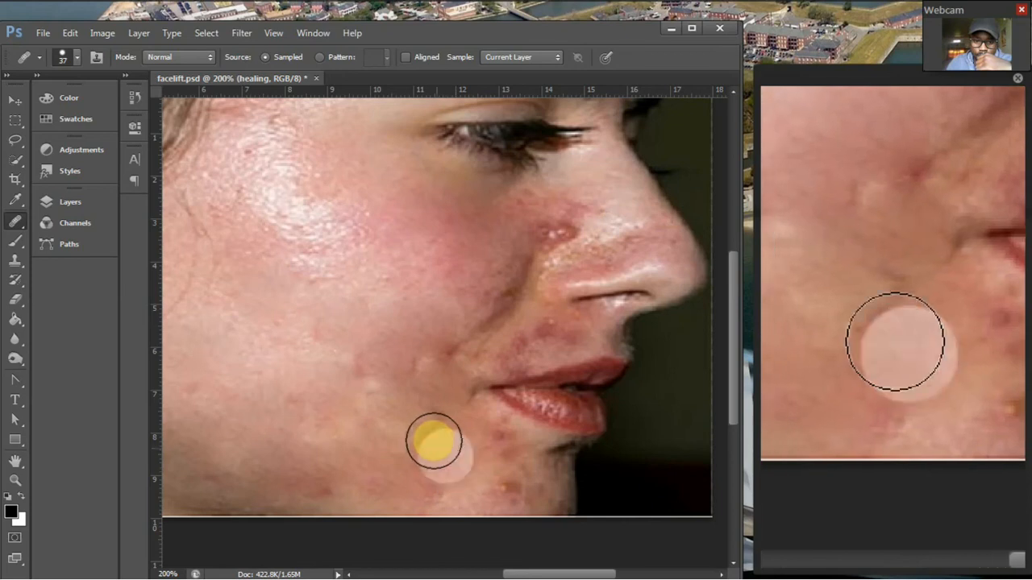
left_click(493, 442)
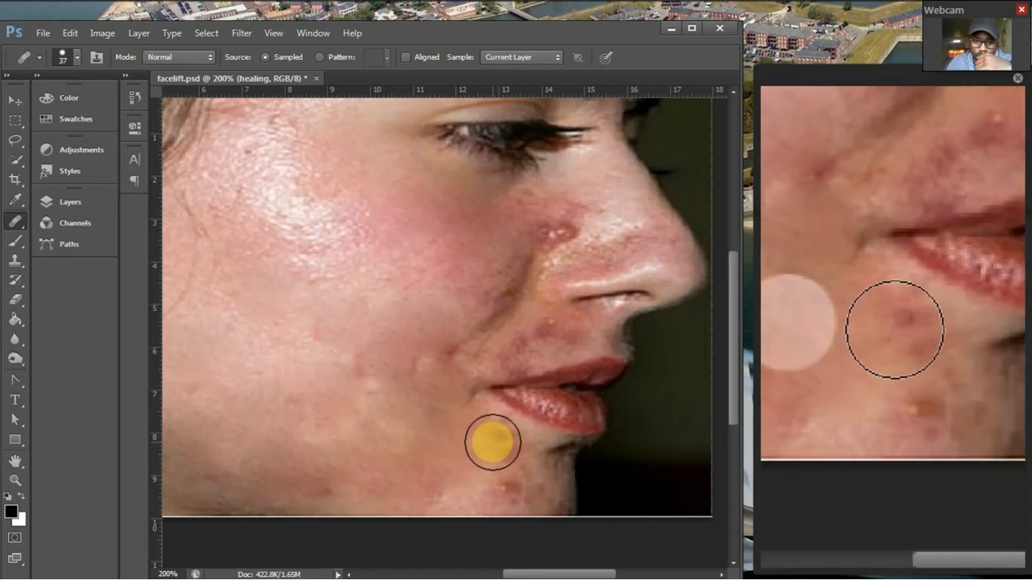
left_click(504, 476)
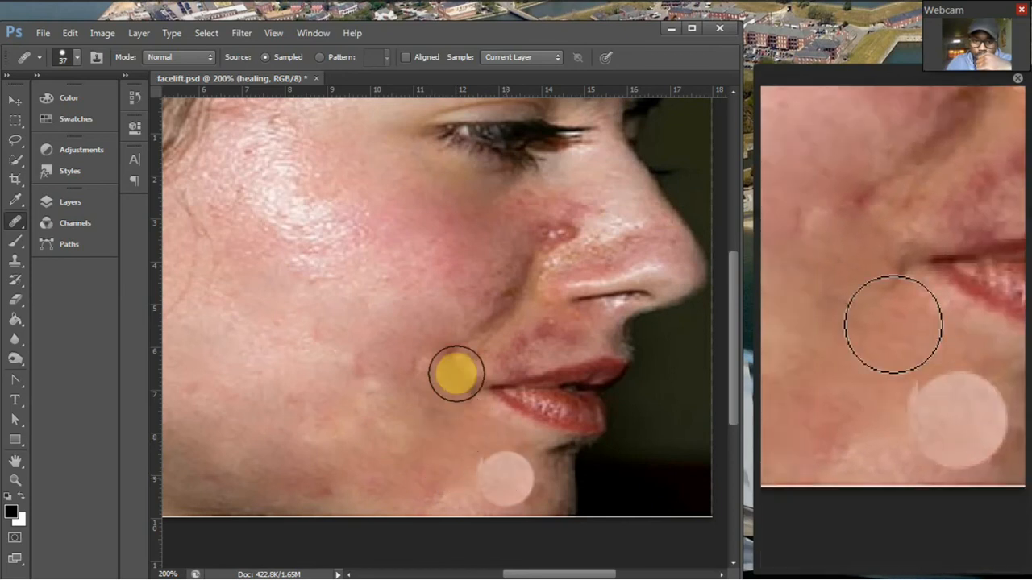
Heal the remaining bump near the corner of the mouth and the red pimples beside the nose.
left_click(442, 354)
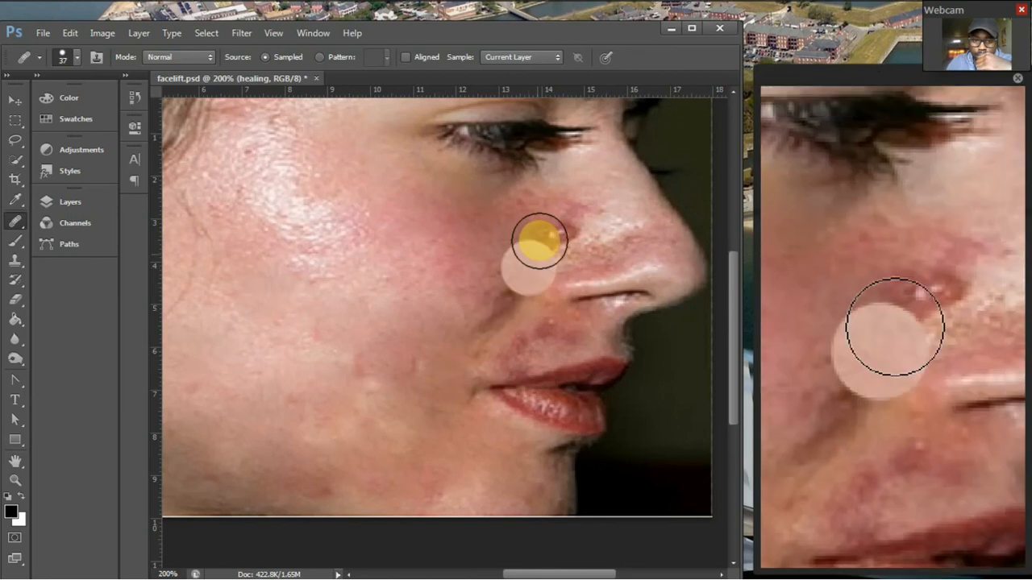
left_click(565, 223)
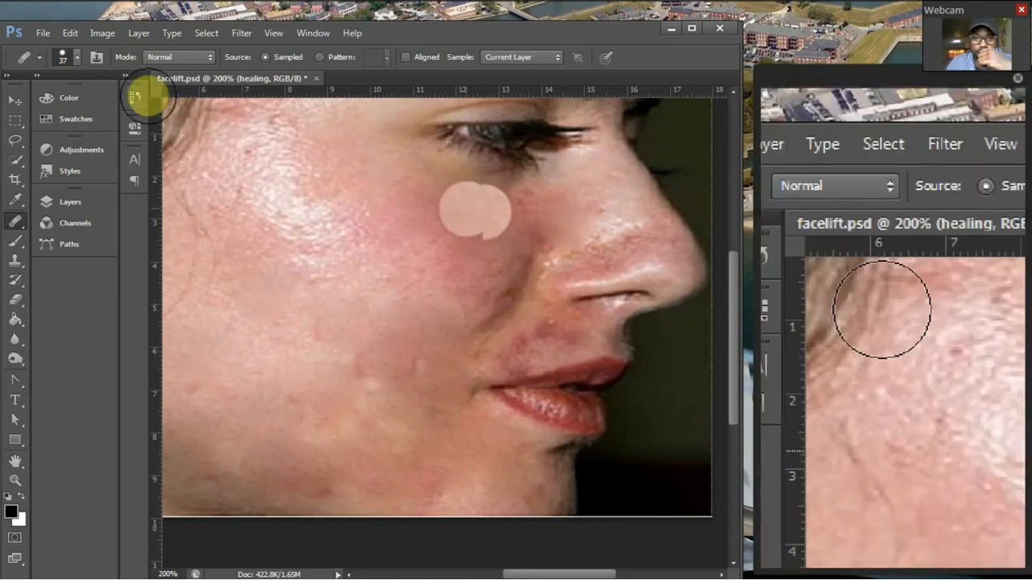
Set the Healing Brush size to 17 px and reduce its hardness to about half.
left_click(76, 57)
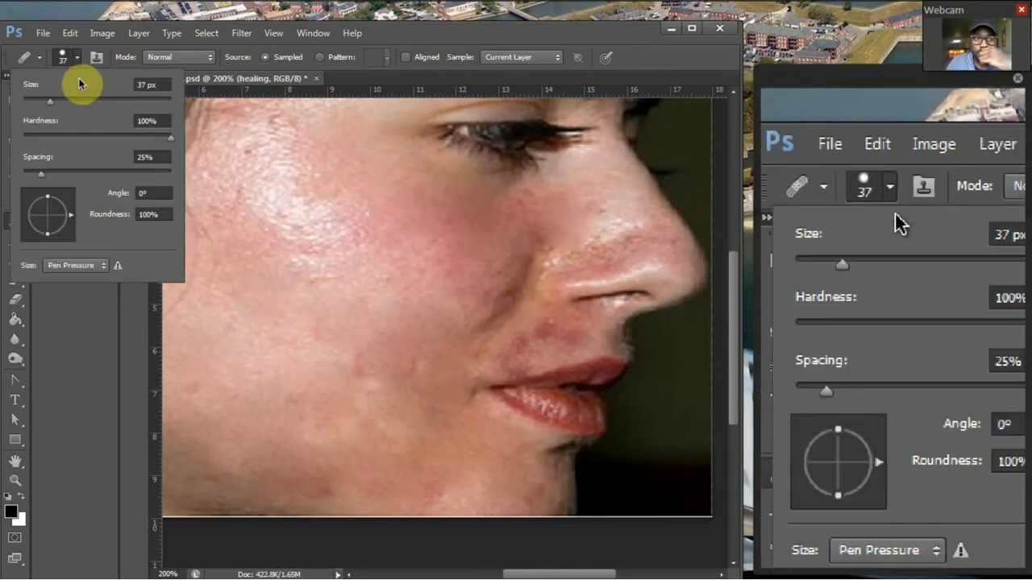
left_click(36, 103)
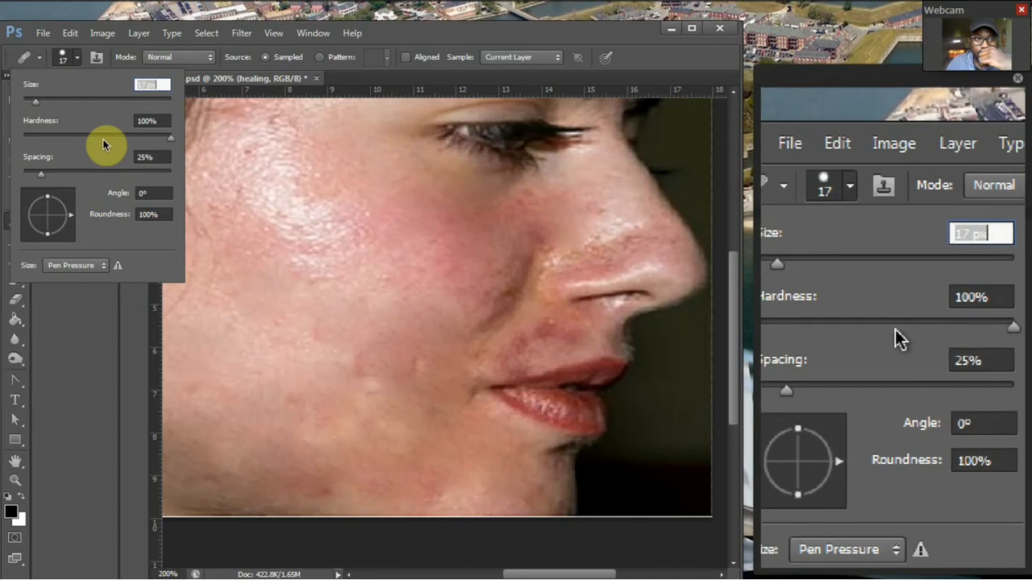
left_click(101, 139)
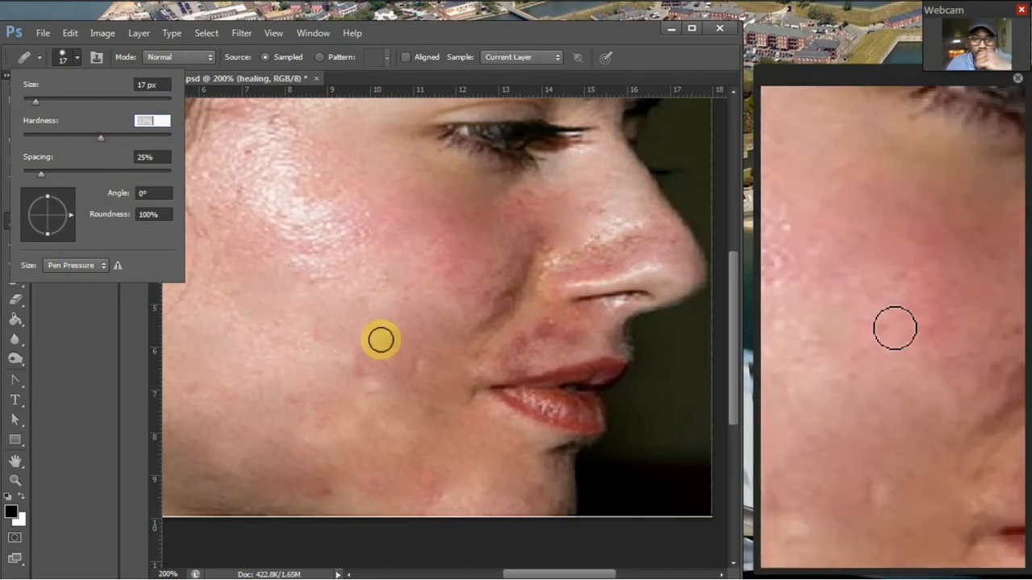
Heal the small leftover spots on the lower cheek and the dark marks around the corner of the mouth.
left_click(408, 362)
left_click(361, 371, "alt")
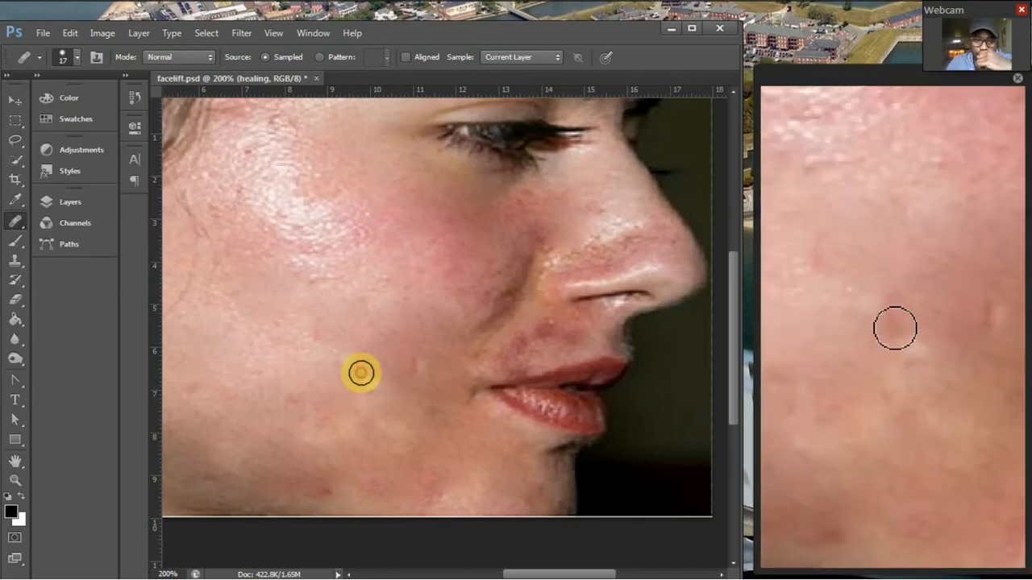
left_click(474, 393)
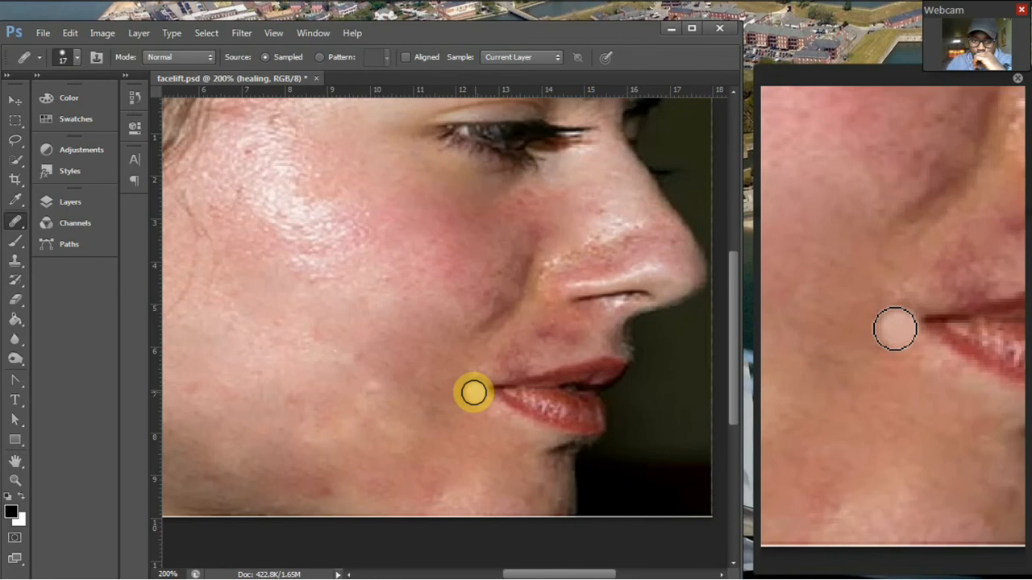
left_click(474, 427)
Heal the red blotches above the upper lip and the rough, discoloured skin along the nostril crease.
left_click(560, 341)
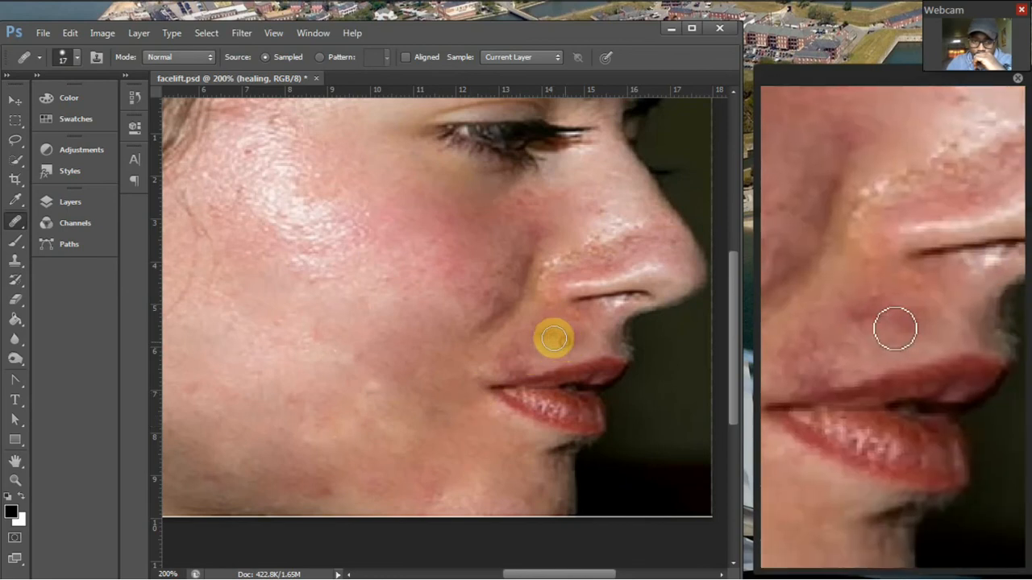
left_click(543, 333)
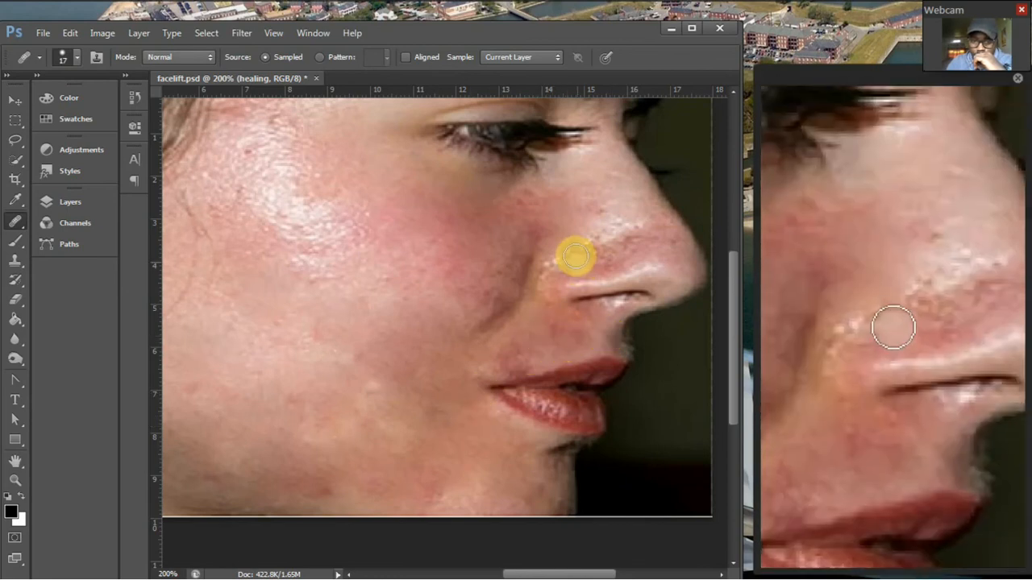
left_click(565, 257)
mouse_move(564, 257)
left_mouse_down()
mouse_move(553, 260)
mouse_move(634, 233)
mouse_move(589, 228)
mouse_move(536, 272)
left_mouse_up()
left_click(534, 298)
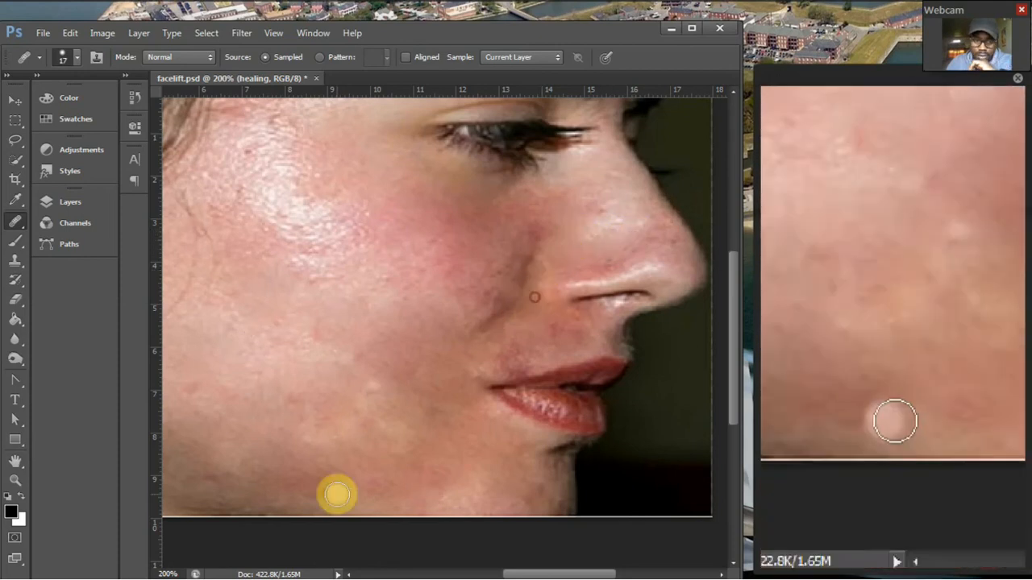
Touch up the front edge of the chin, the corner of the mouth and the skin above the upper lip.
left_click(534, 493)
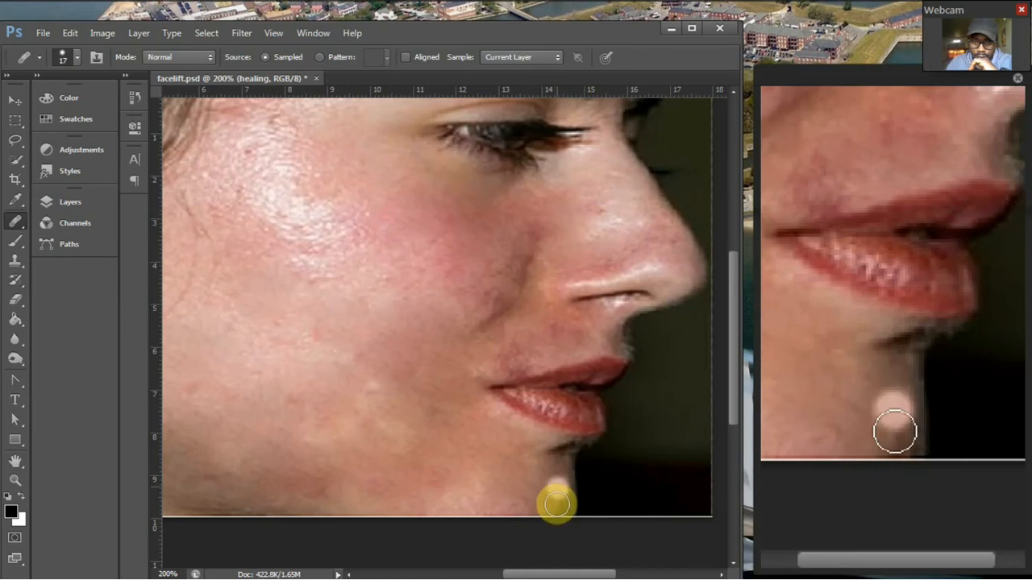
left_click(499, 404)
left_click(522, 360)
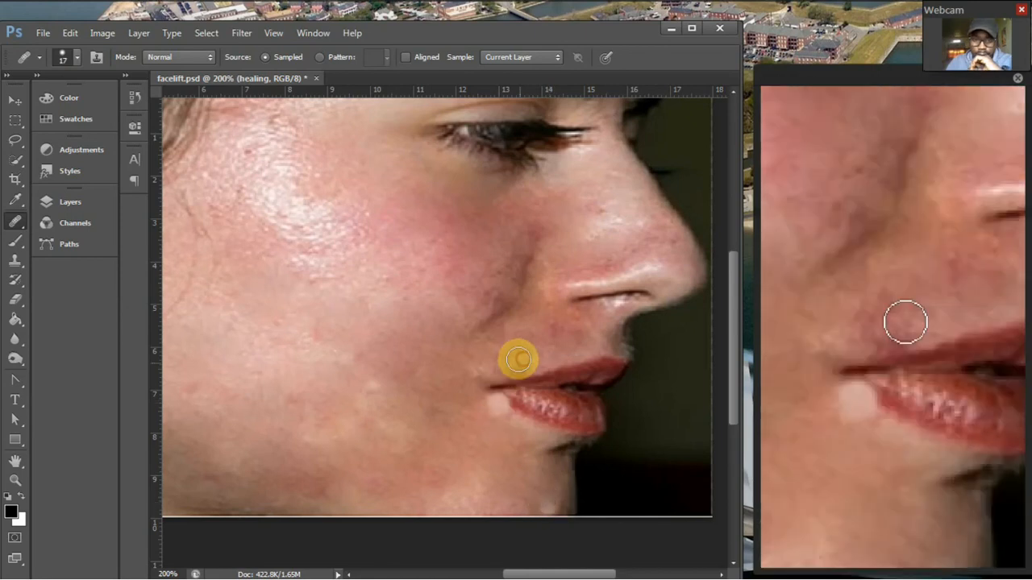
left_click(521, 351)
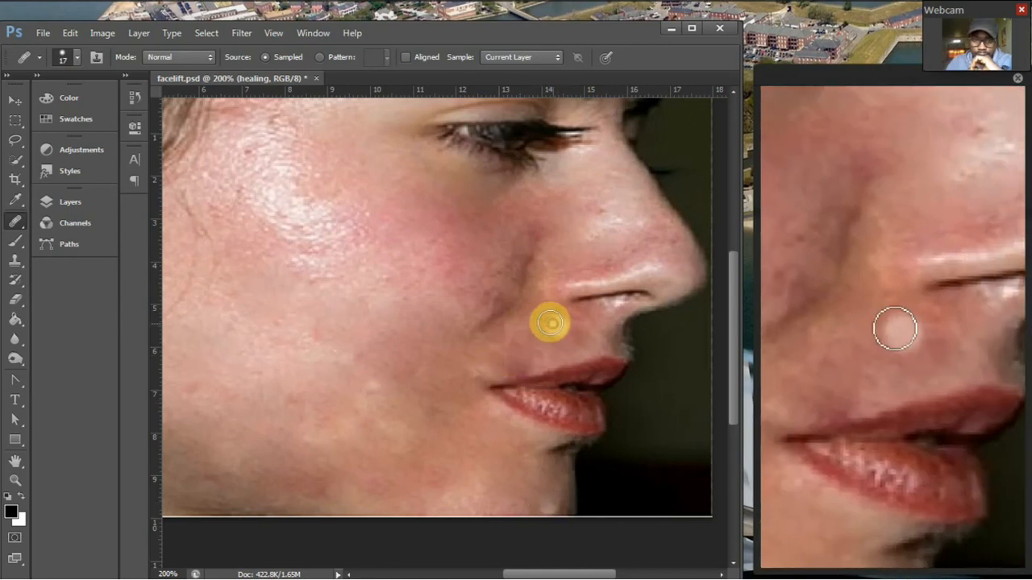
Heal the dark smile-line crease and the blemishes on the cheek beside the nose, from the nostril down towards the mouth.
left_click(474, 333)
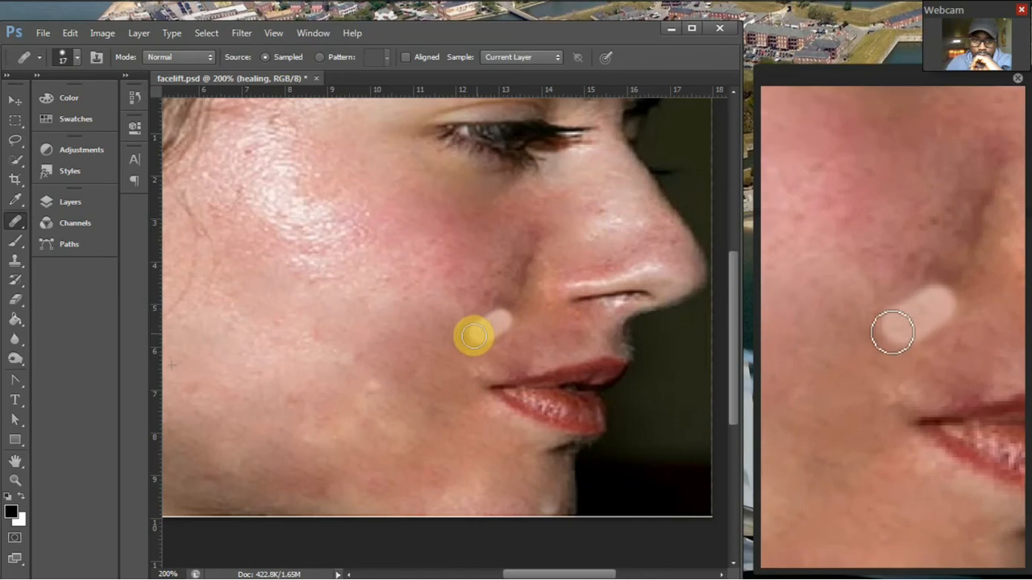
left_click(522, 276)
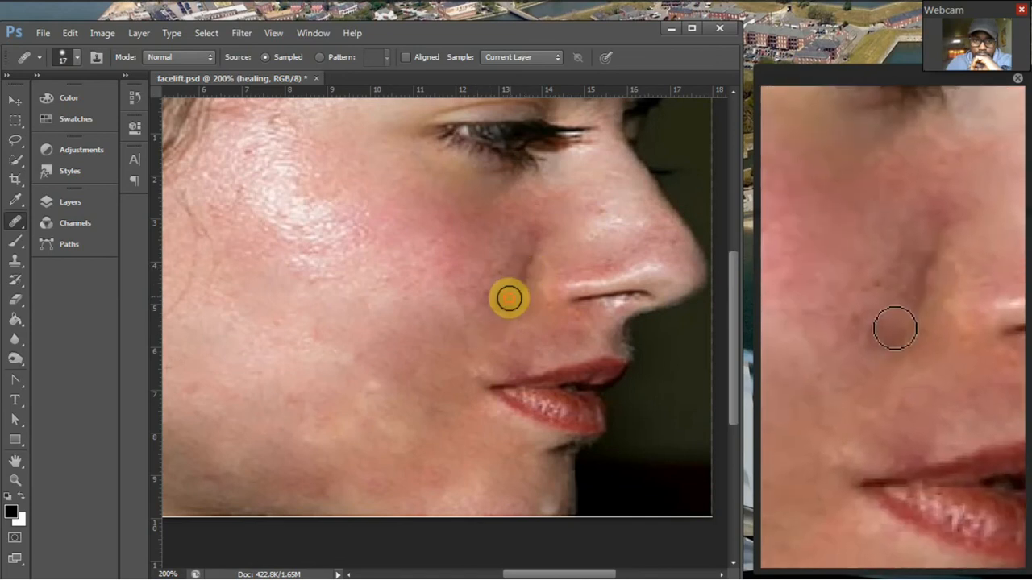
left_click(528, 253)
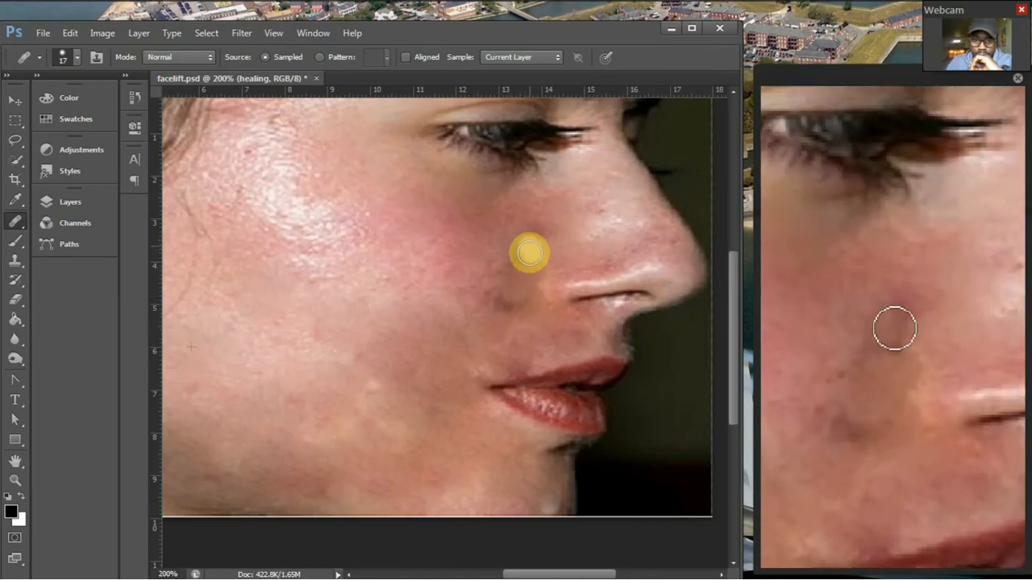
left_click(498, 297)
left_click(488, 296)
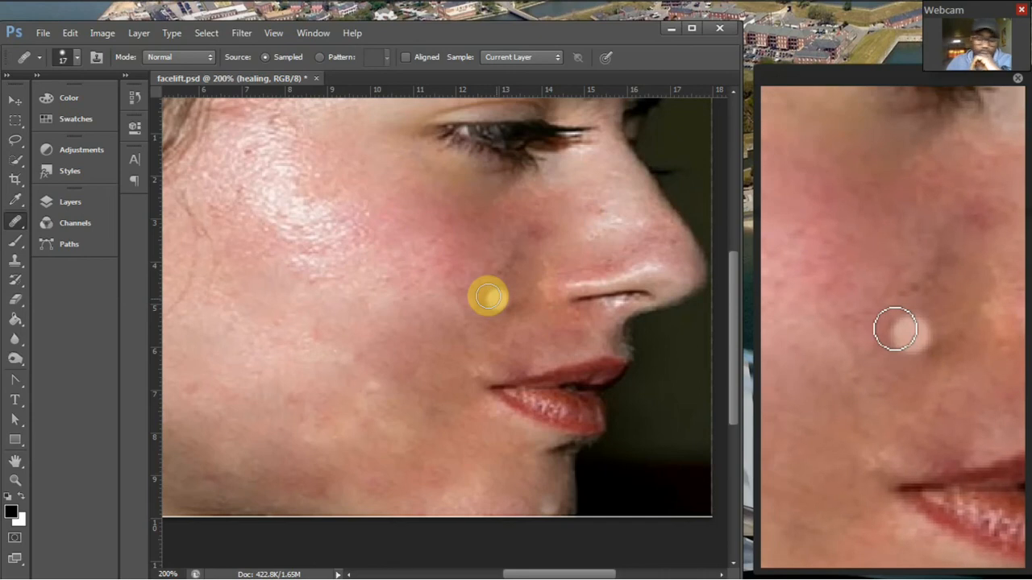
Compare the healing result with the spot healing version by repeatedly showing and hiding the spot healing layer, leaving it hidden.
key("ctrl+minus")
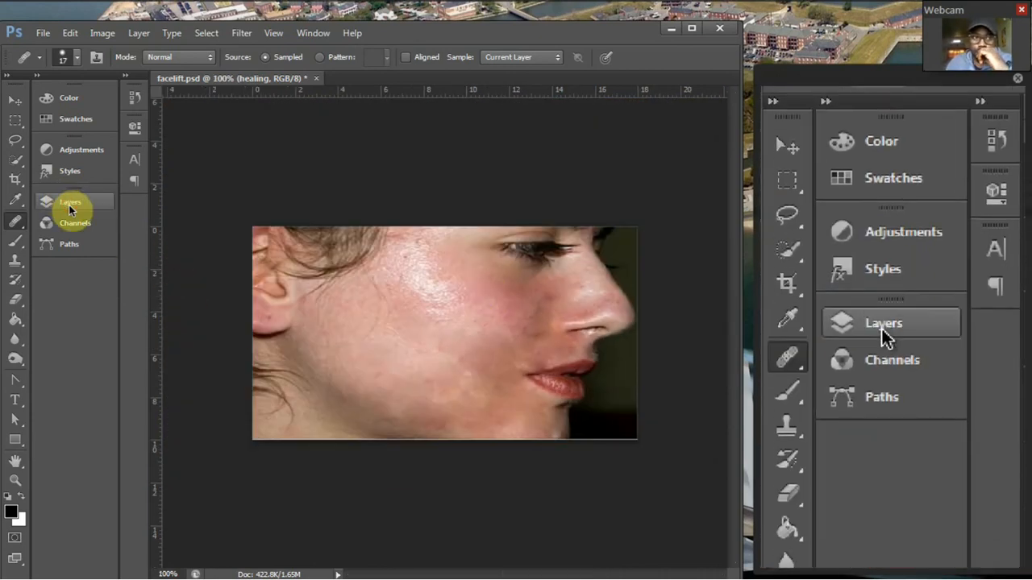
left_click(69, 205)
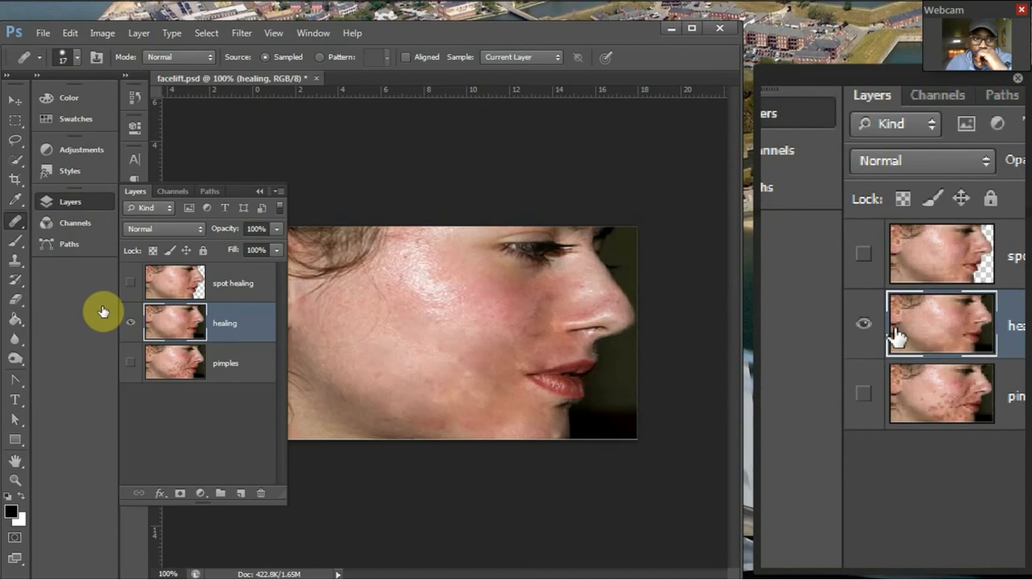
left_click(129, 286)
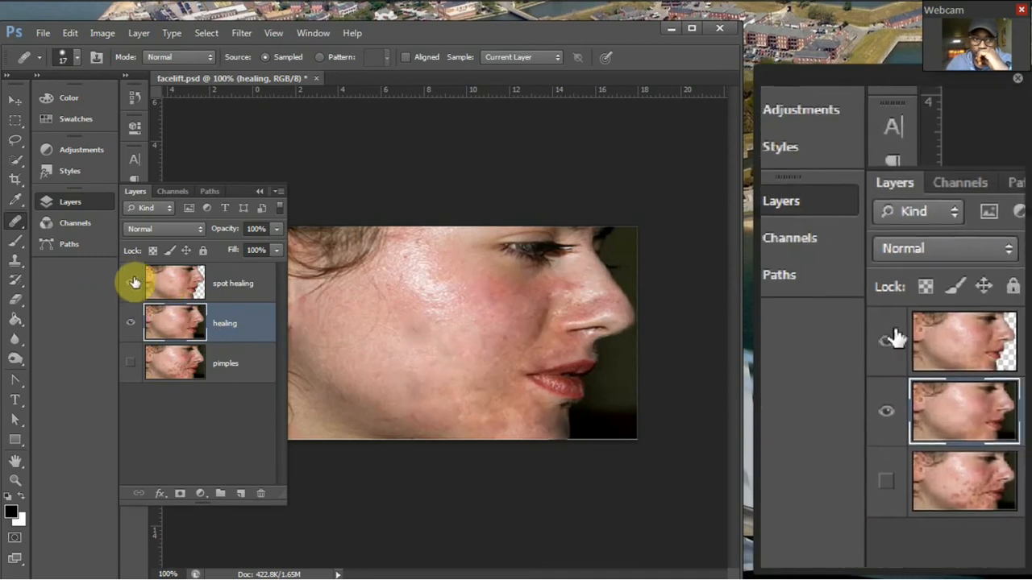
left_click(131, 284)
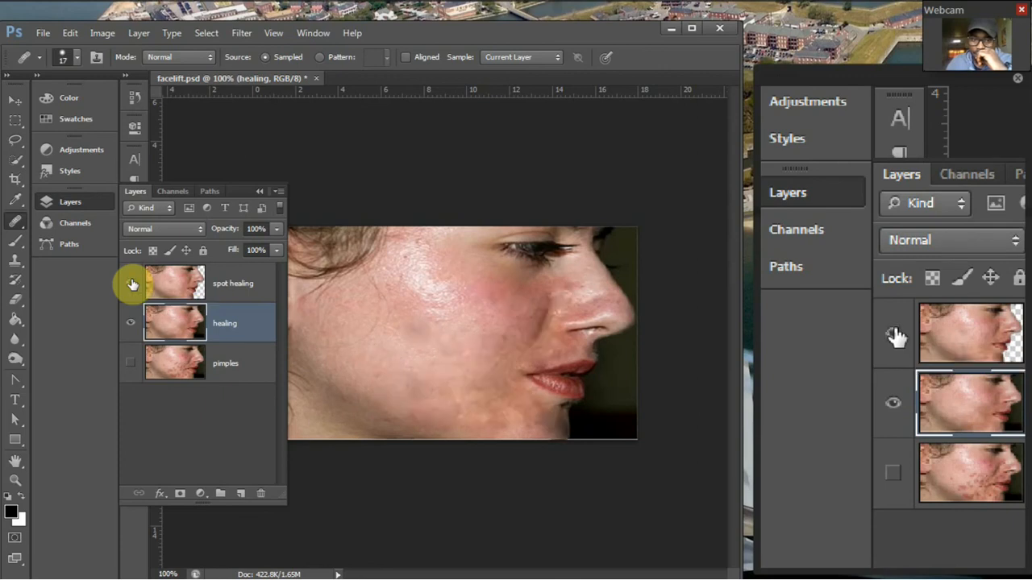
left_click(132, 284)
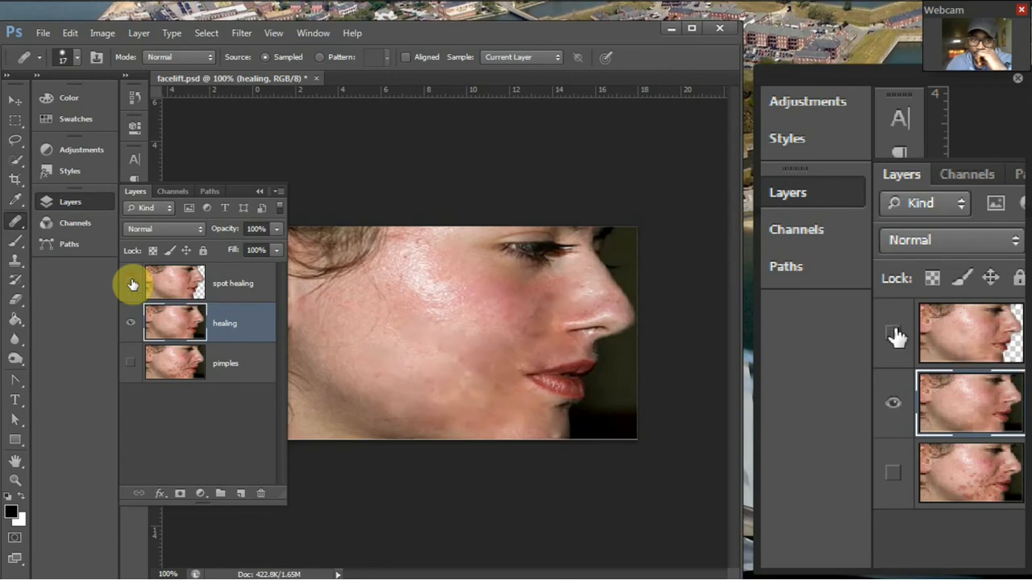
left_click(132, 283)
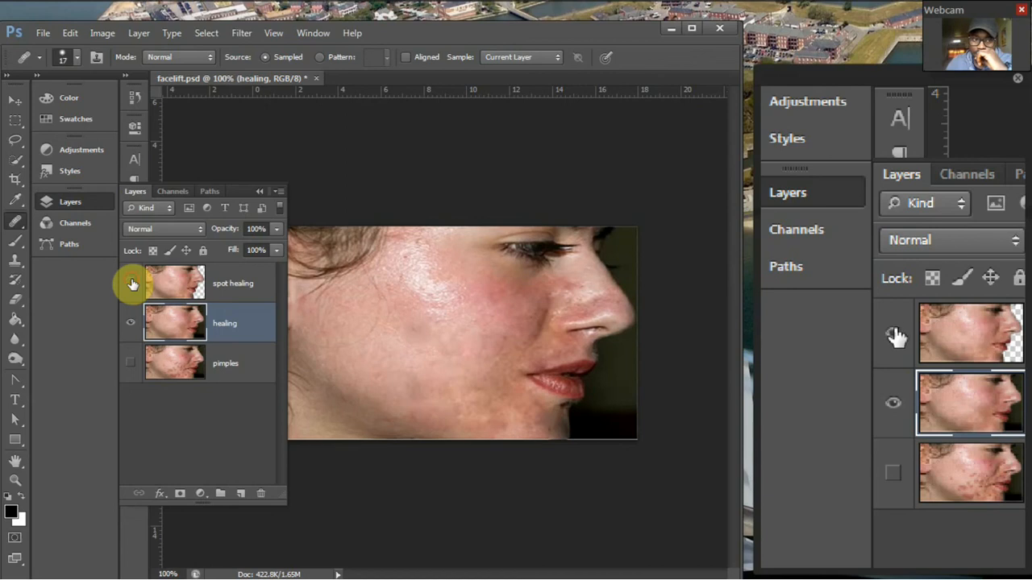
left_click(132, 284)
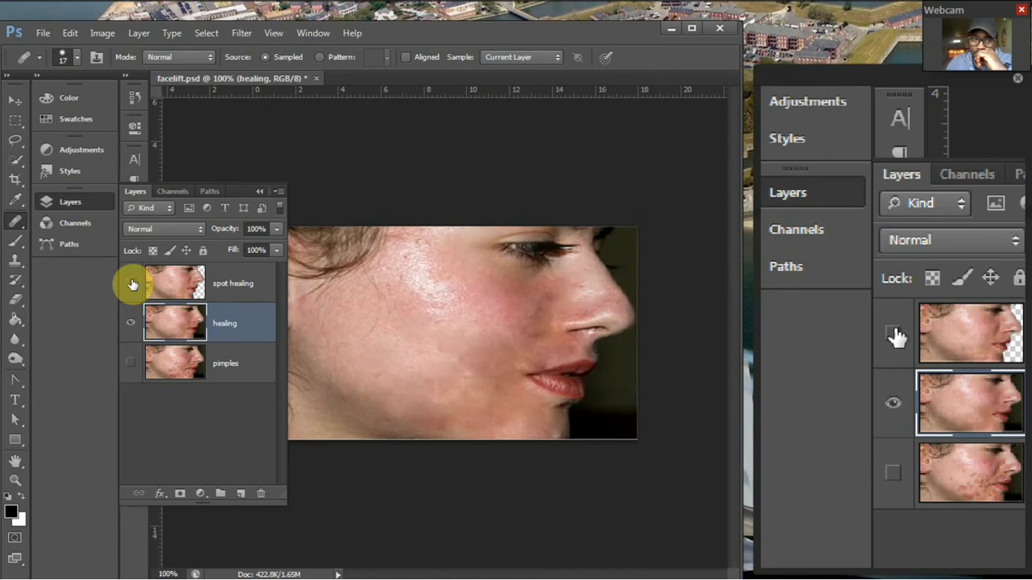
left_click(132, 284)
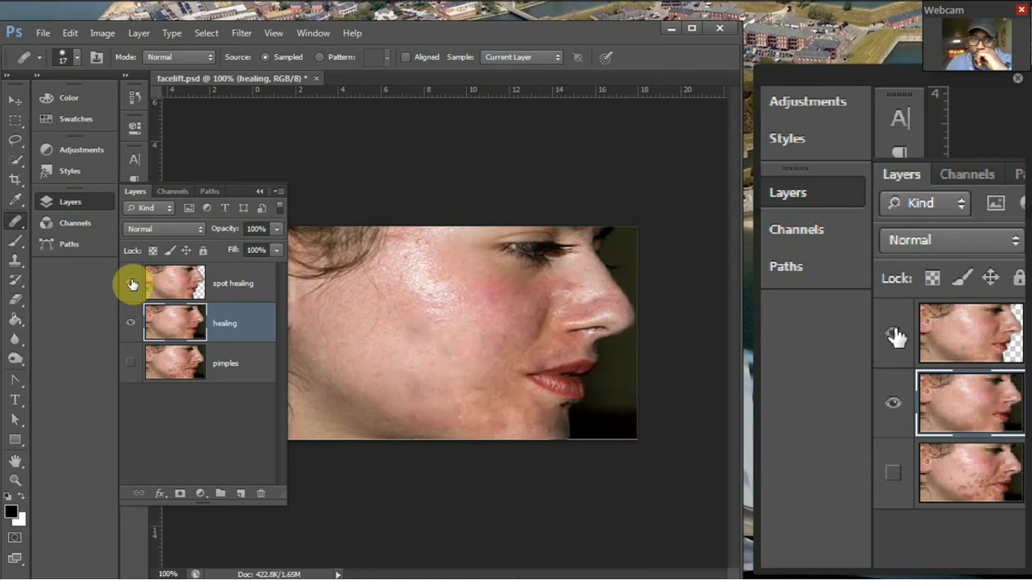
left_click(132, 283)
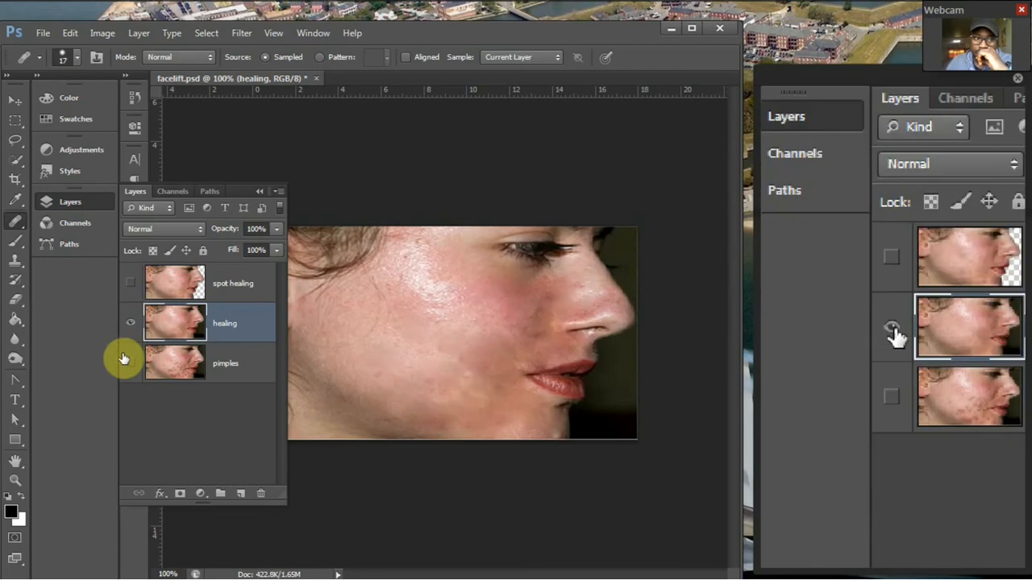
Show the pimples layer and toggle the healing layer's visibility to compare the retouched face with the original.
left_click(131, 363)
left_click(132, 327)
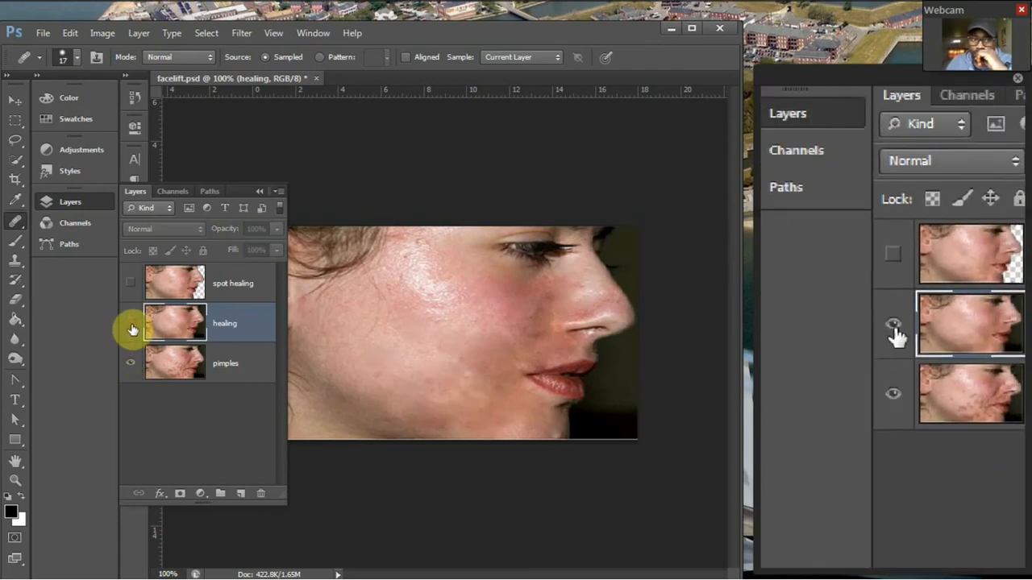
left_click(131, 328)
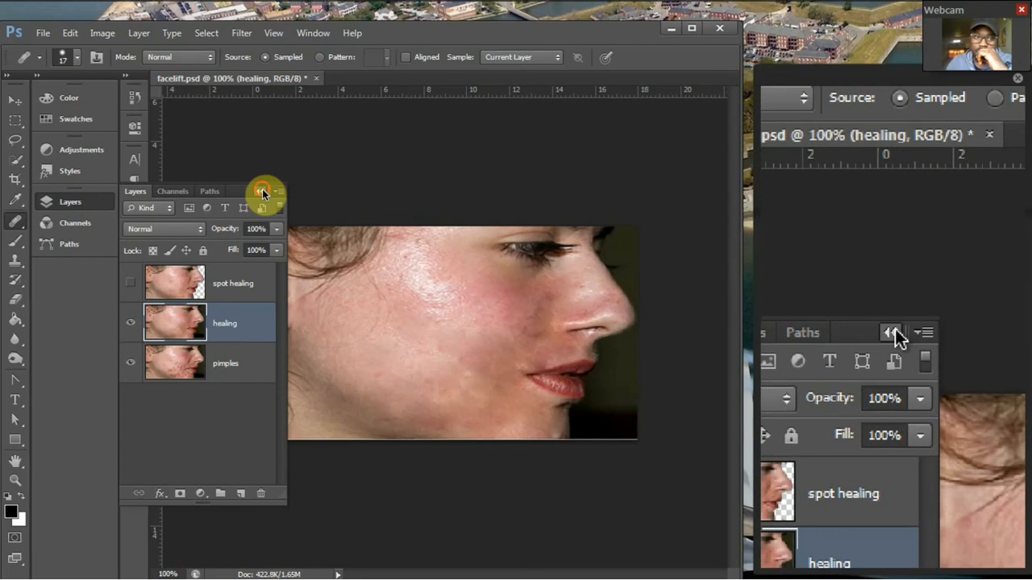
left_click(262, 189)
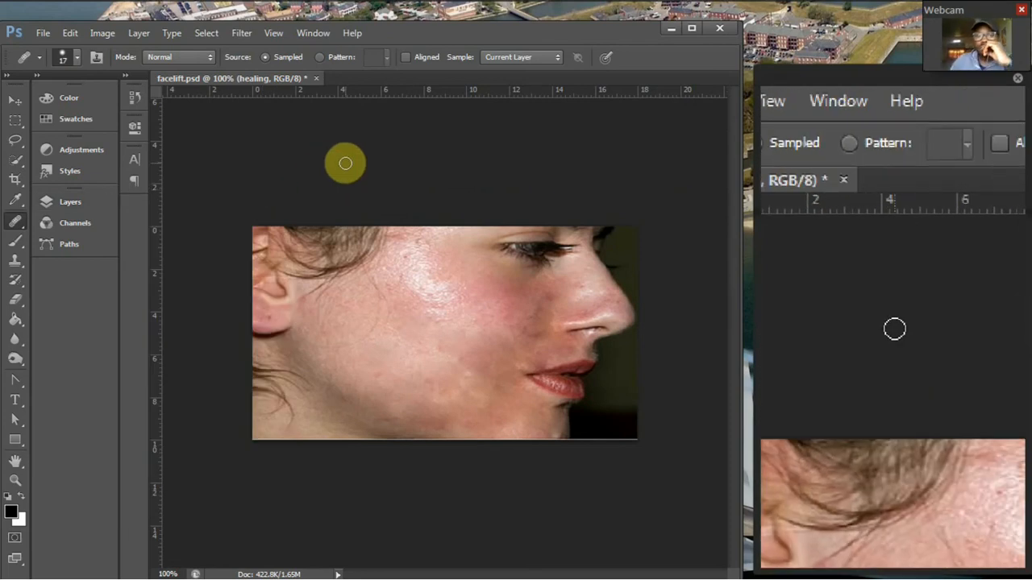
right_click(23, 226)
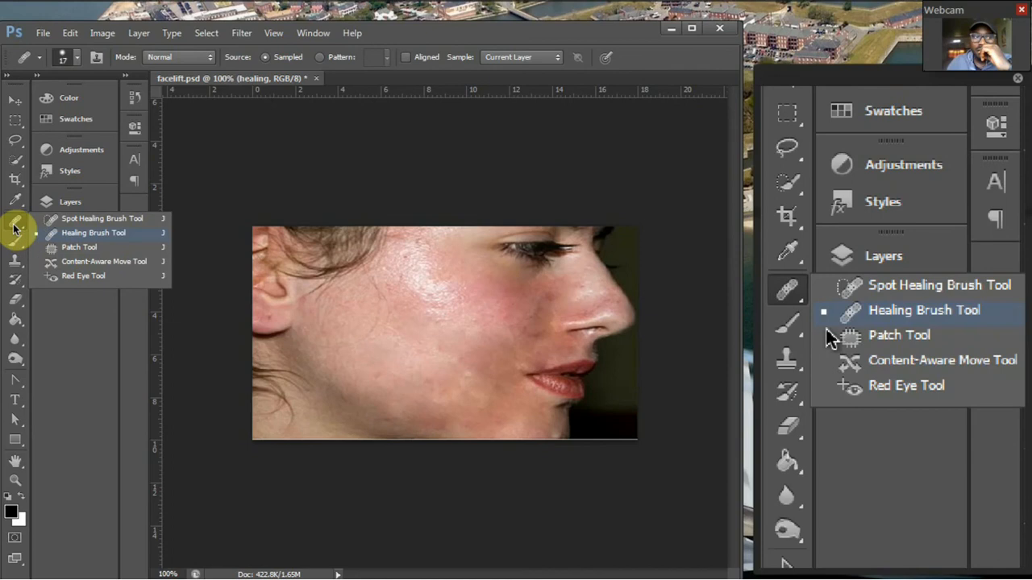
left_click(13, 227)
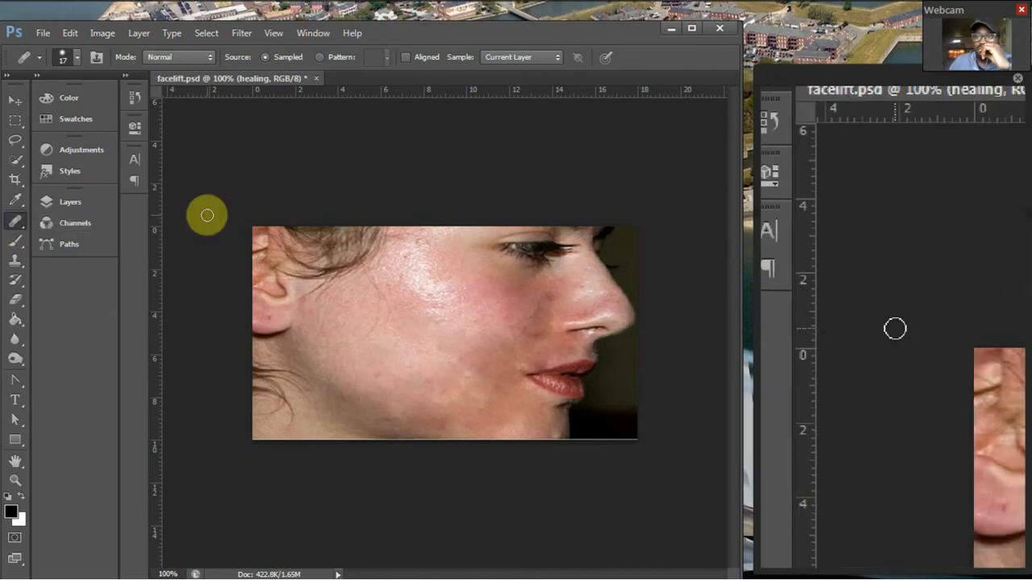